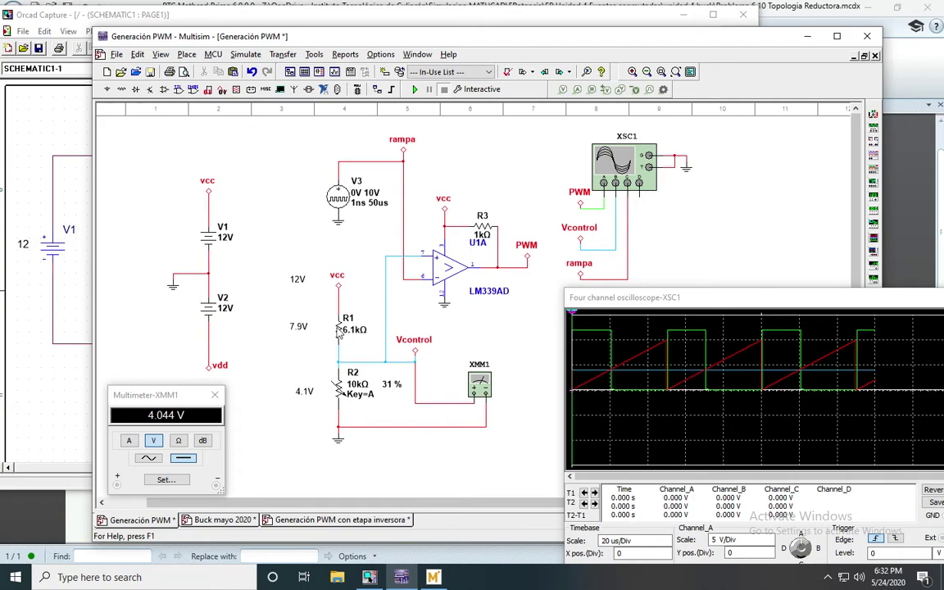
# Step: Review the resistance, key and increment settings of variable resistor R2 and close its properties
pyautogui.moveTo(339, 393)
pyautogui.click(351, 365)
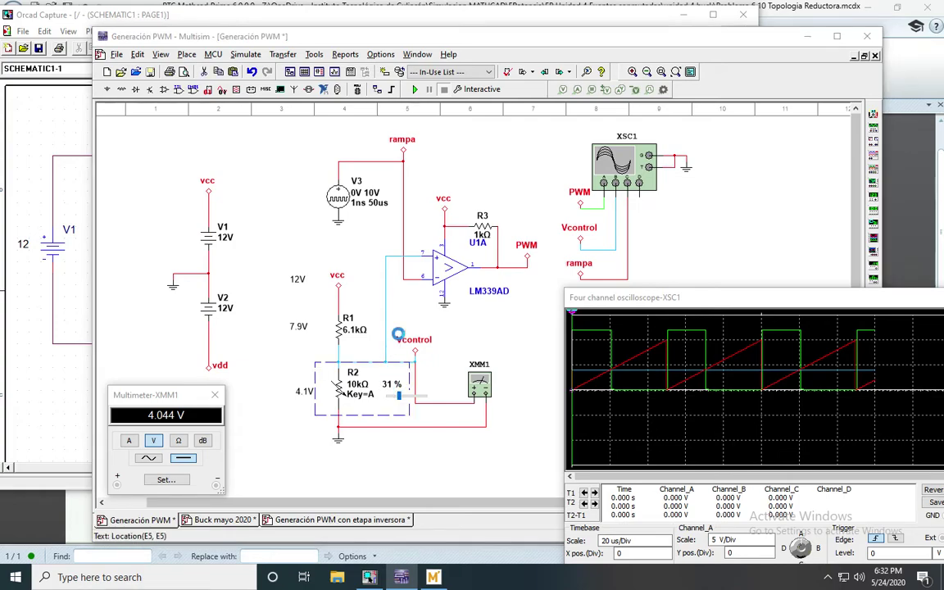
pyautogui.hotkey('ctrl', 'm')
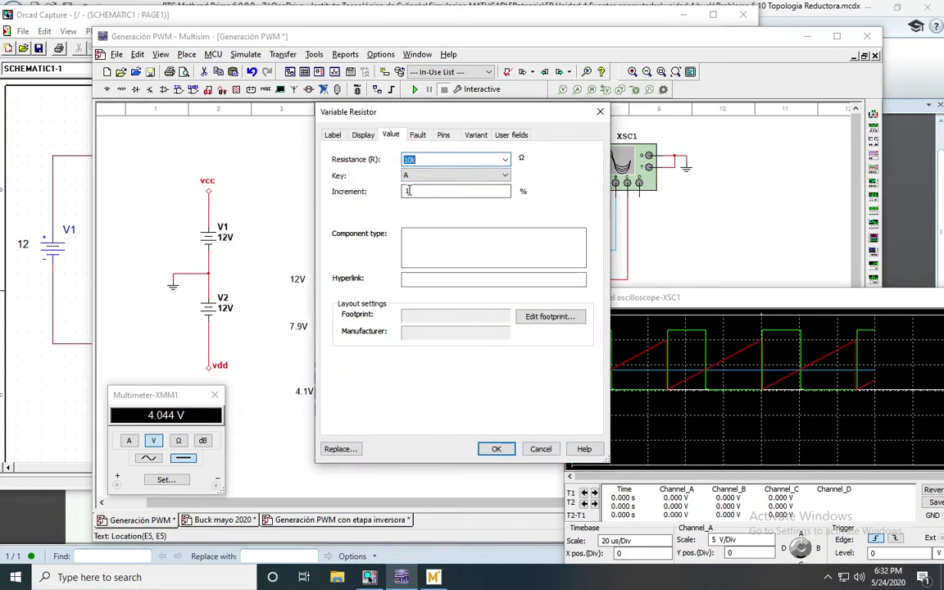
pyautogui.click(498, 449)
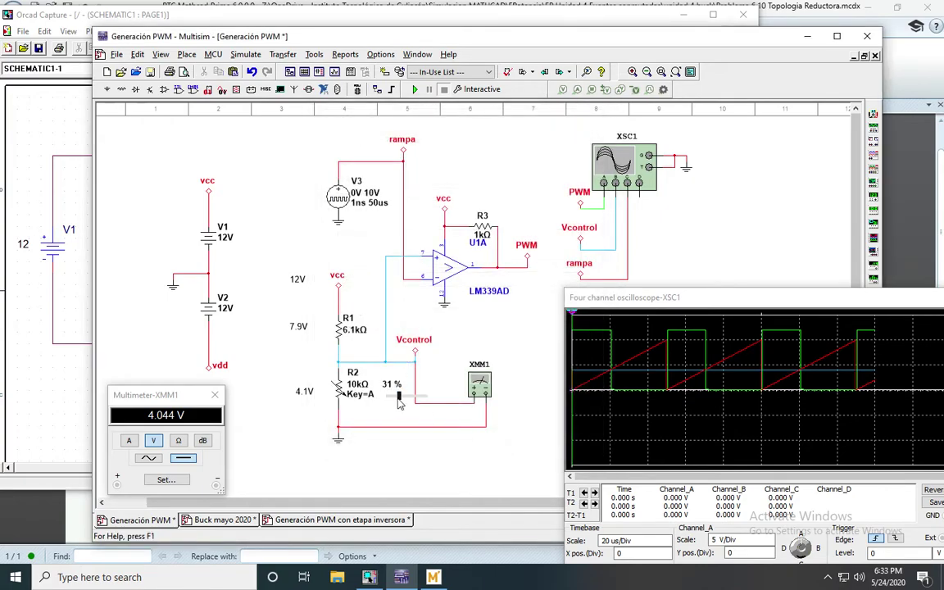
# Step: Try variable resistor R2 at 100 % and 72 %, and return it to 31 %
pyautogui.moveTo(400, 399); pyautogui.dragTo(401, 400)
pyautogui.moveTo(400, 400); pyautogui.dragTo(401, 401)
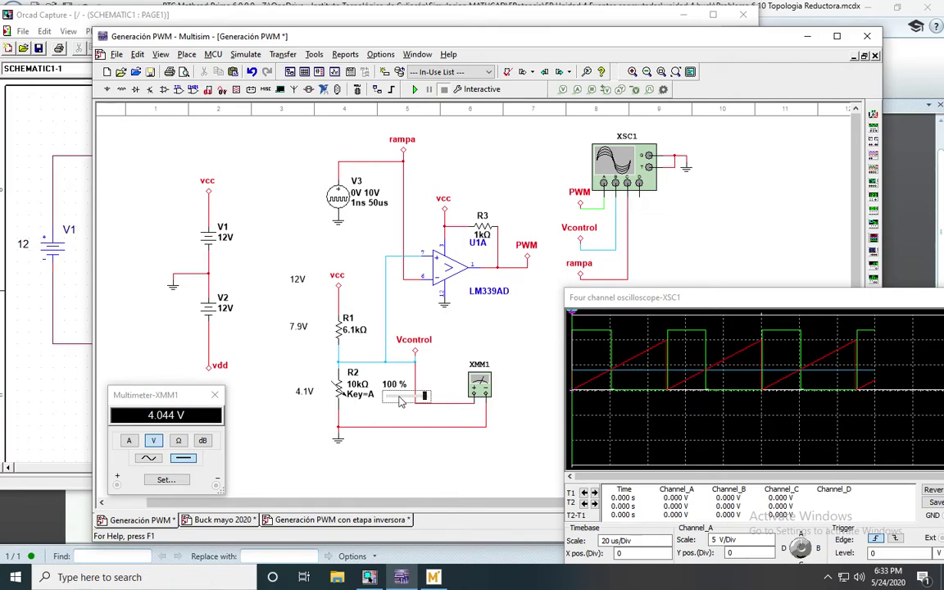
pyautogui.click(401, 401)
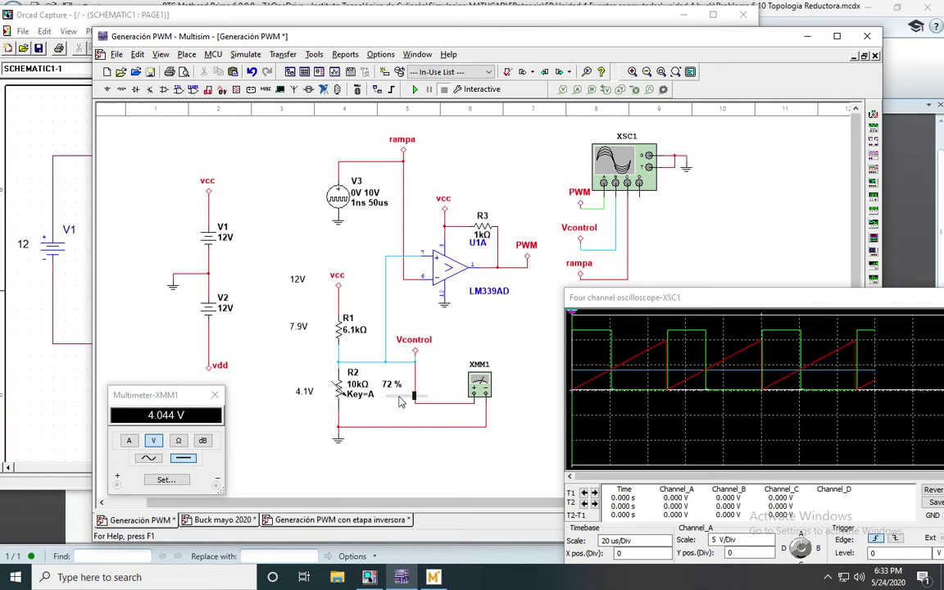
pyautogui.click(401, 401)
pyautogui.moveTo(399, 394); pyautogui.dragTo(398, 394)
pyautogui.moveTo(406, 379)
# Step: Delete the wires linking rampa to the comparator's inverting input and Vcontrol to its non-inverting input
pyautogui.click(402, 228)
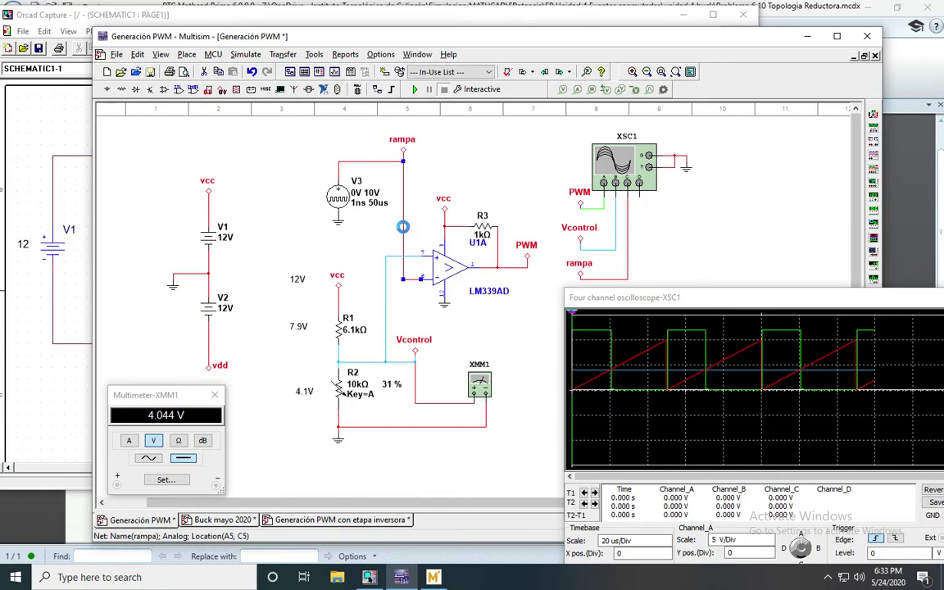
pyautogui.press('Delete')
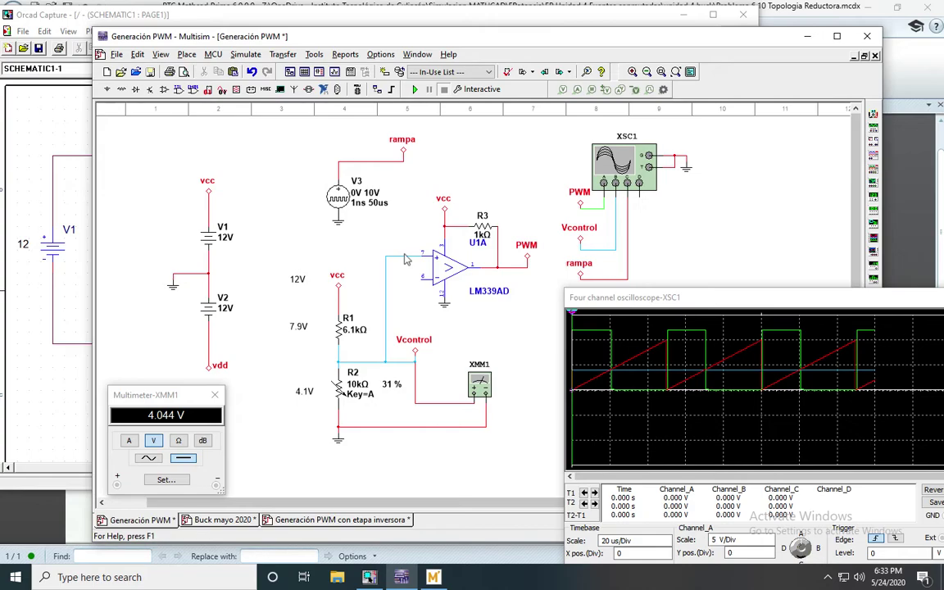
pyautogui.click(404, 255)
pyautogui.press('Delete')
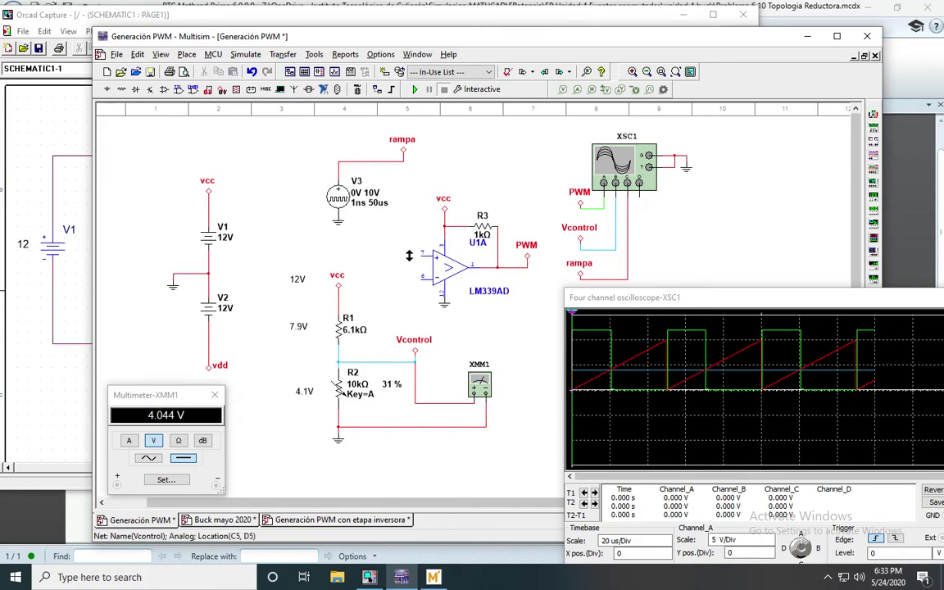
# Step: Wire rampa to the comparator's non-inverting input (pin 7) and the Vcontrol node to its inverting input (pin 6)
pyautogui.click(419, 256)
pyautogui.click(401, 164)
pyautogui.moveTo(403, 213)
pyautogui.mouseDown()
pyautogui.moveTo(365, 213)
pyautogui.moveTo(361, 196)
pyautogui.moveTo(398, 213)
pyautogui.mouseUp()
pyautogui.click(422, 276)
pyautogui.click(385, 363)
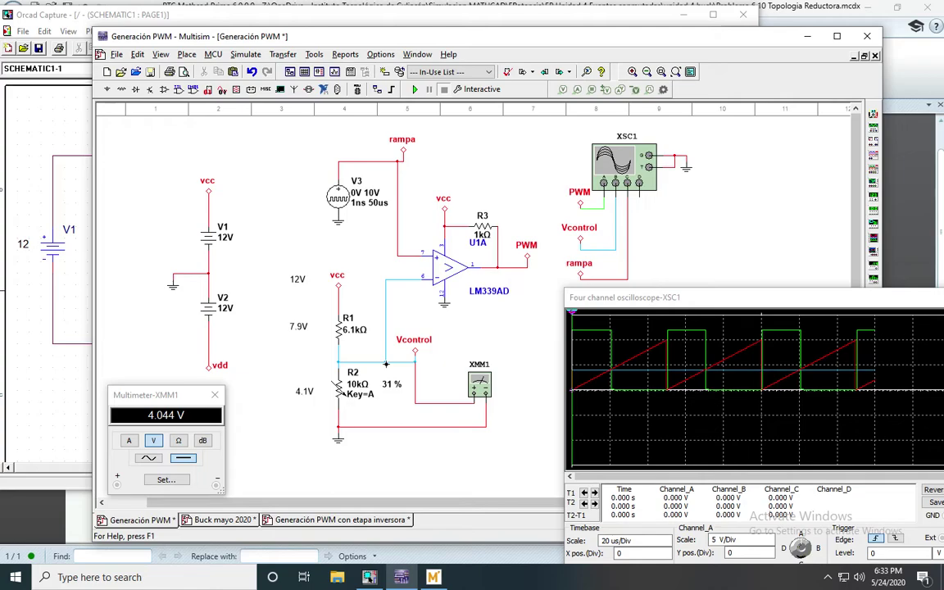
# Step: Run the simulation with the spreadsheet view hidden to examine the PWM waveform, and stop it
pyautogui.click(414, 89)
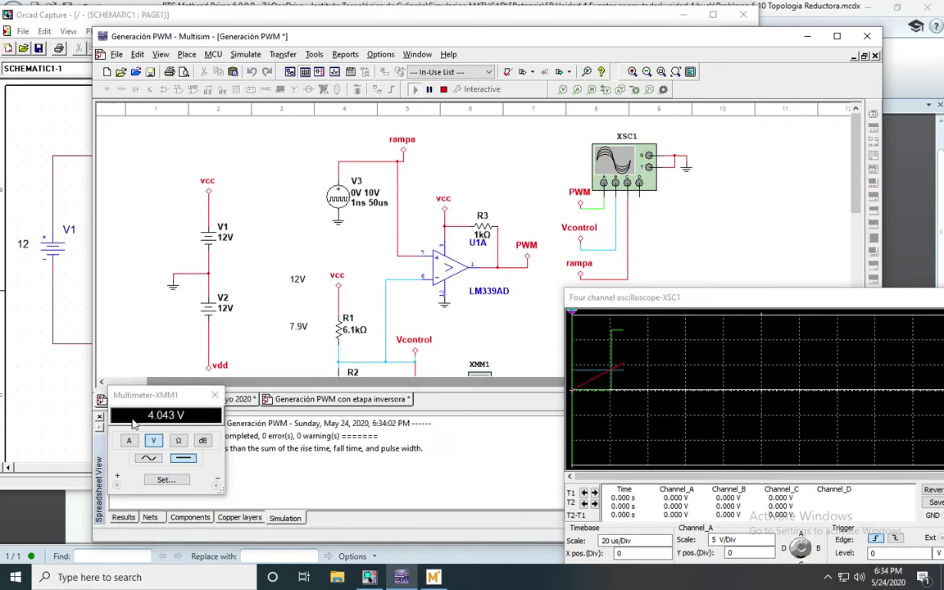
pyautogui.click(100, 418)
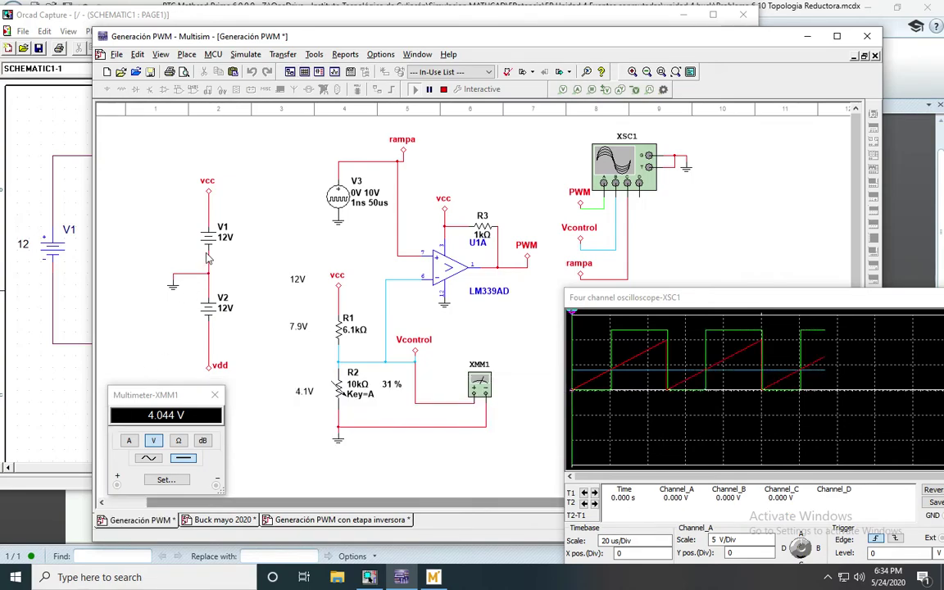
pyautogui.click(444, 90)
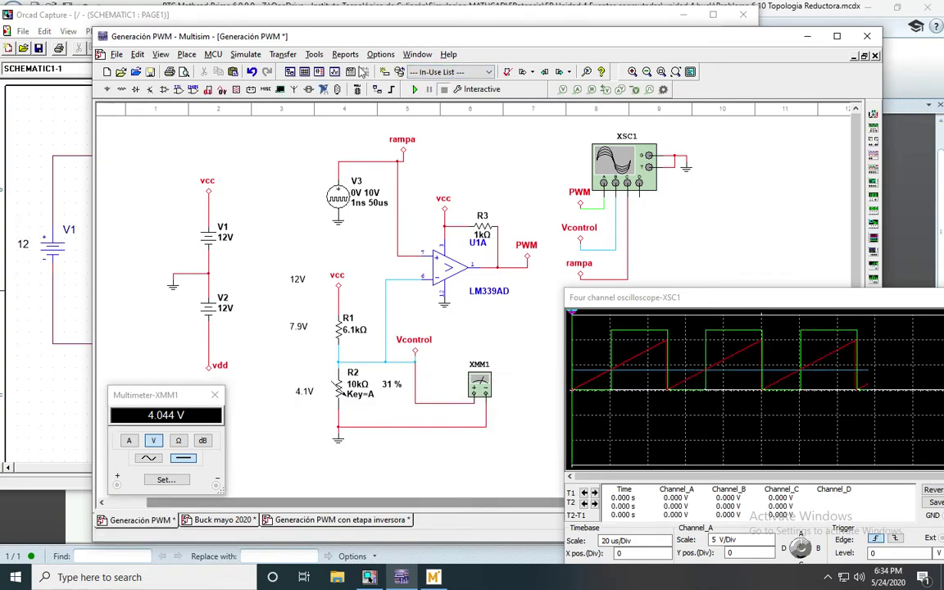
# Step: Set the interactive simulation's initial conditions to Determine automatically with TMAX and TSTEP disabled, save, and run a brief test simulation
pyautogui.click(247, 55)
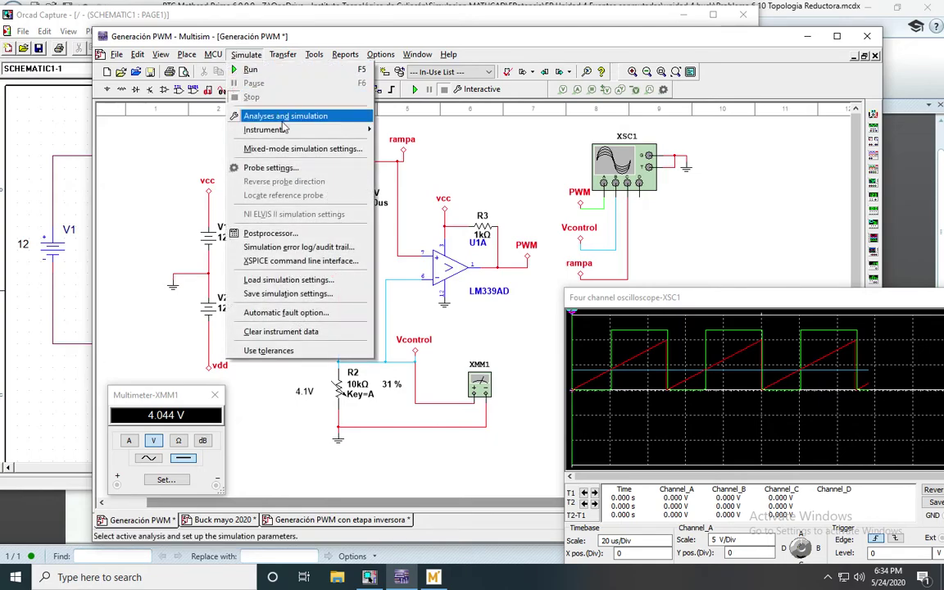
pyautogui.click(264, 116)
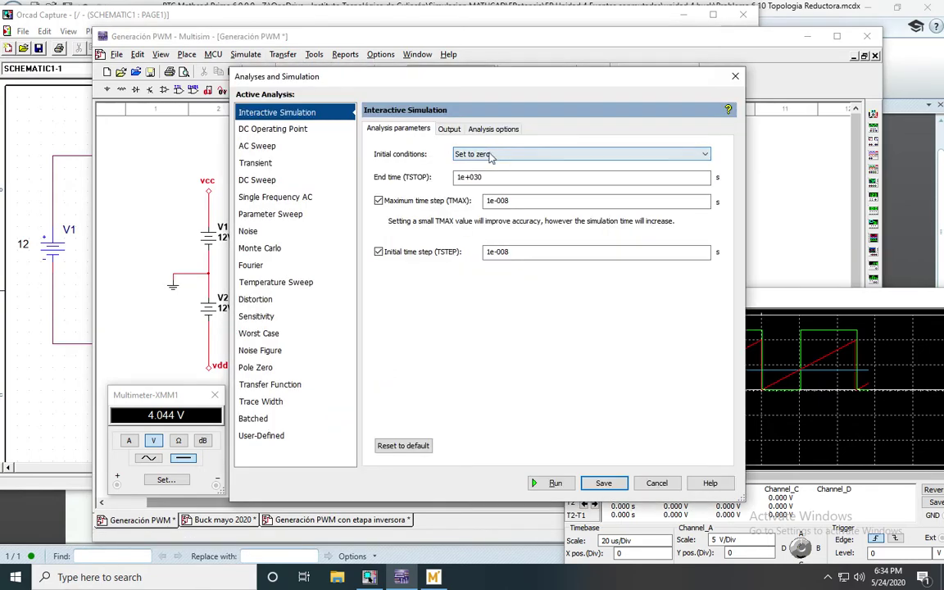
pyautogui.click(502, 154)
pyautogui.click(490, 180)
pyautogui.press('Down')
pyautogui.click(378, 200)
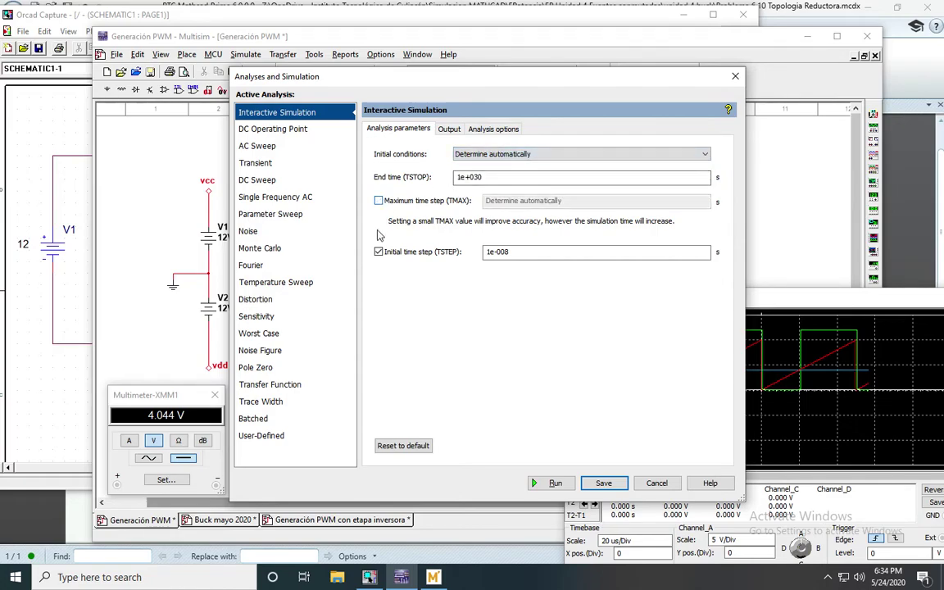
pyautogui.click(379, 252)
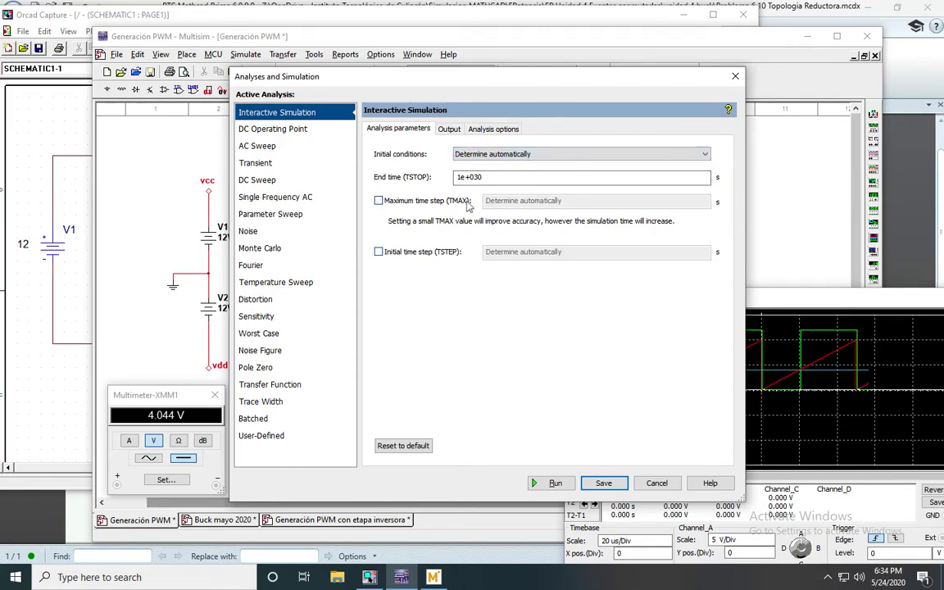
pyautogui.click(604, 483)
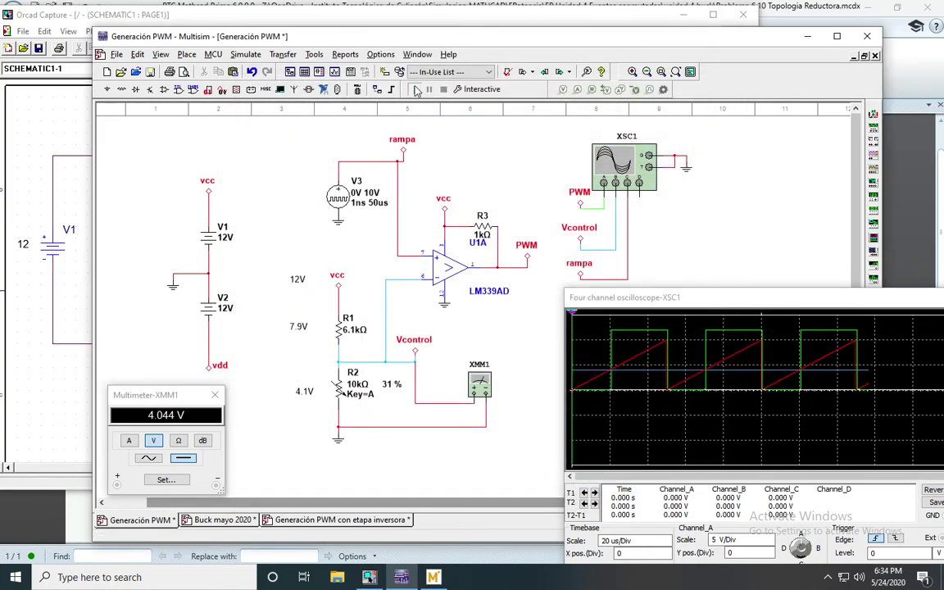
pyautogui.click(415, 90)
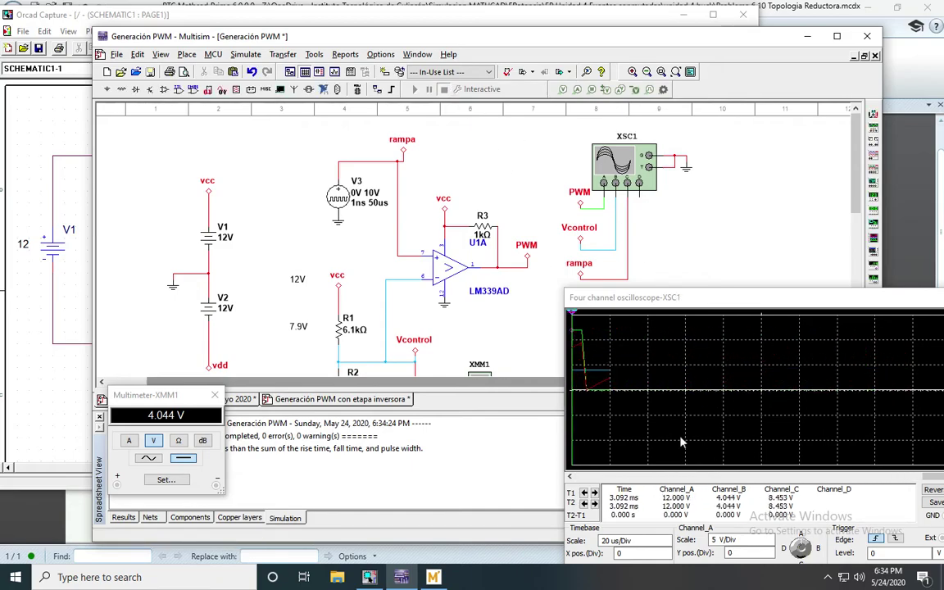
pyautogui.click(445, 90)
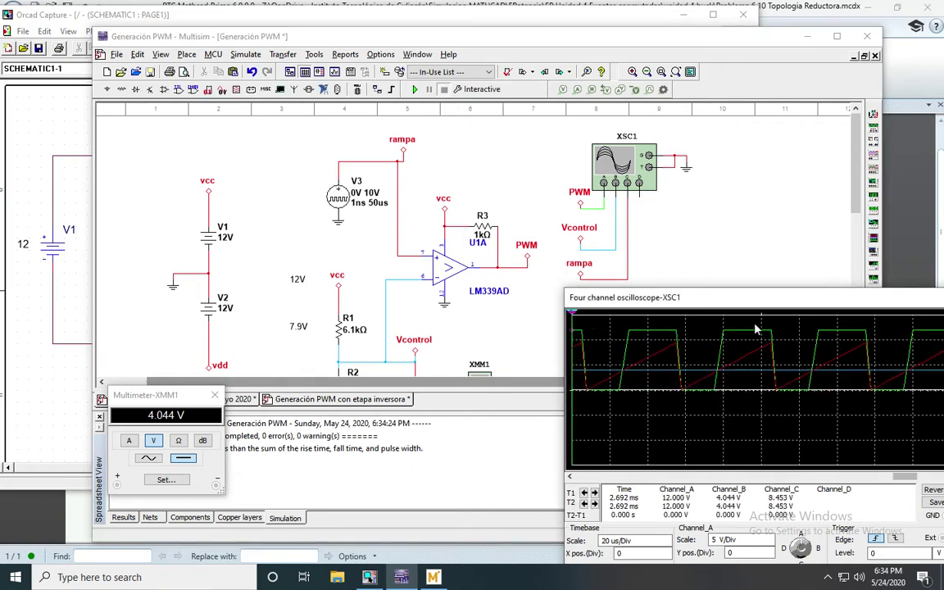
# Step: Set the interactive simulation's initial conditions to Set to zero and enable the maximum and initial time steps
pyautogui.click(244, 59)
pyautogui.click(243, 59)
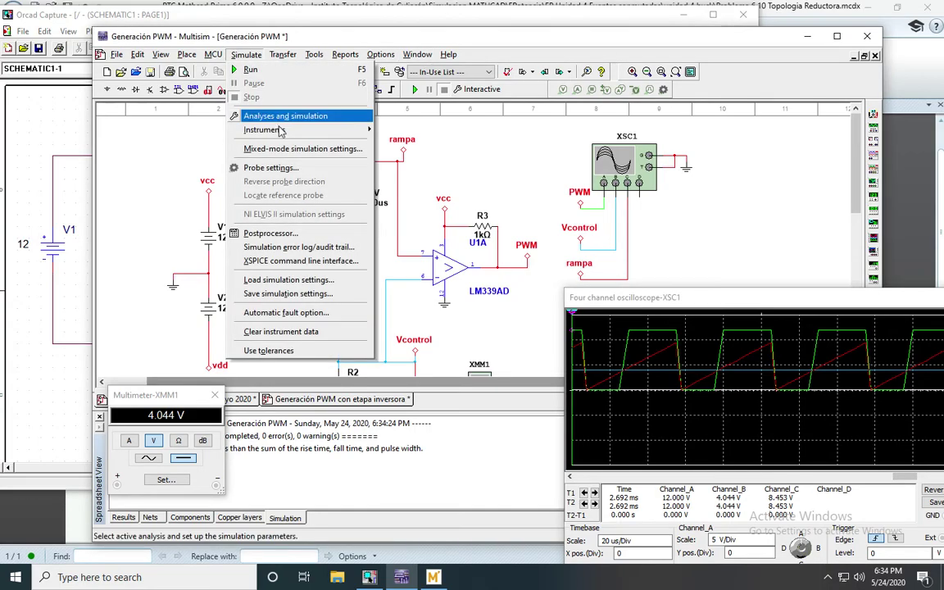
pyautogui.click(485, 240)
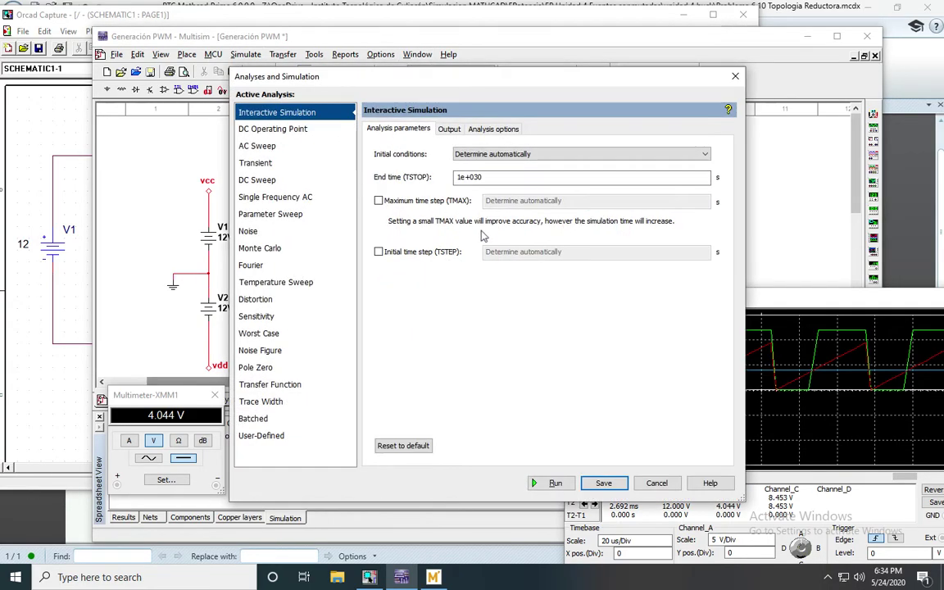
pyautogui.click(467, 156)
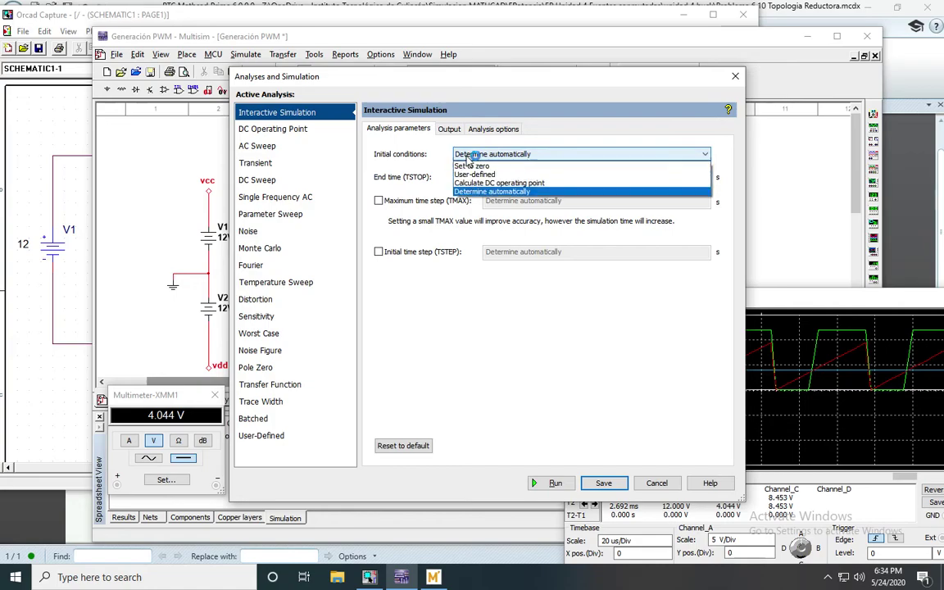
pyautogui.click(472, 166)
pyautogui.click(379, 200)
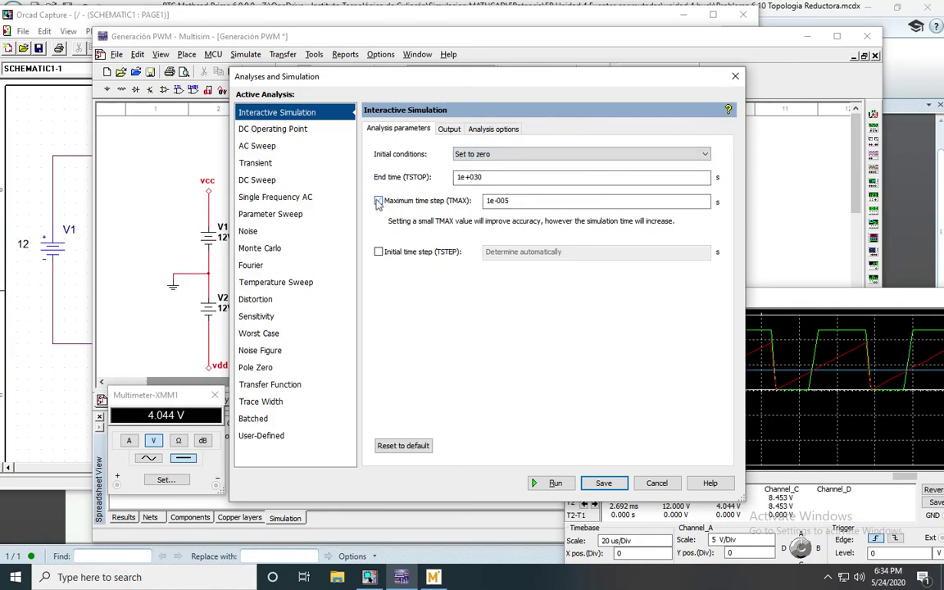
pyautogui.click(379, 253)
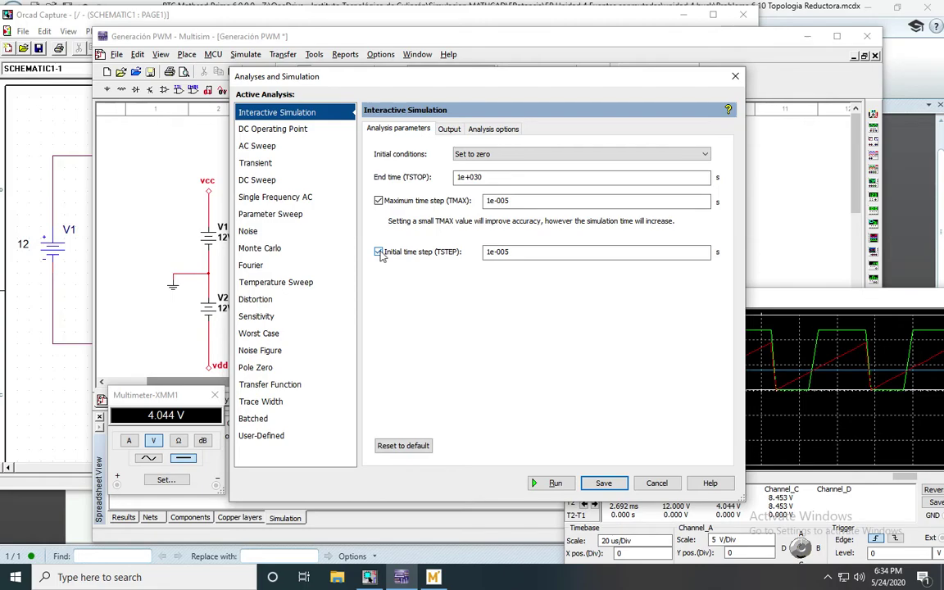
# Step: Set both the maximum time step (TMAX) and initial time step (TSTEP) to 1e-009 and save the settings
pyautogui.moveTo(506, 201); pyautogui.dragTo(525, 200)
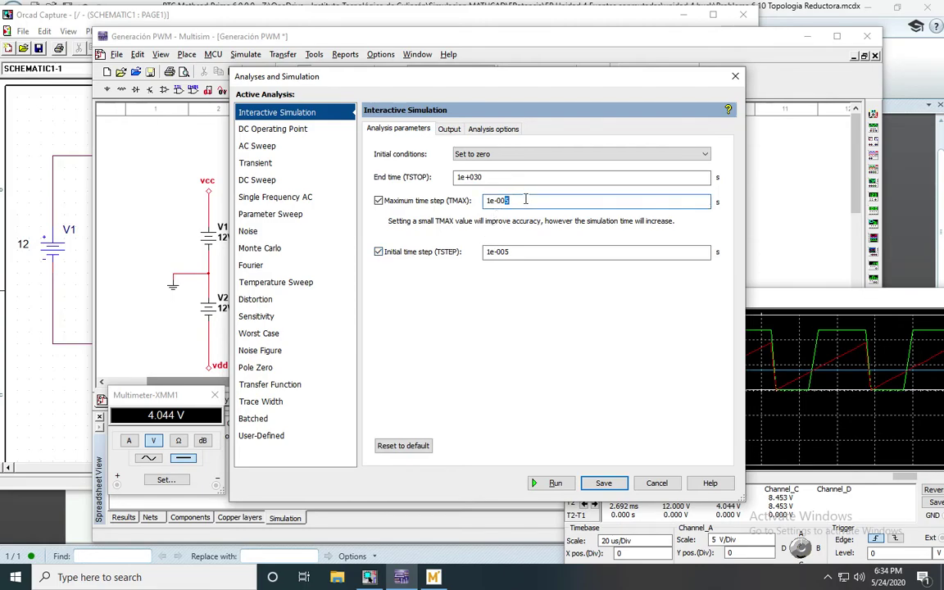
pyautogui.click(509, 252)
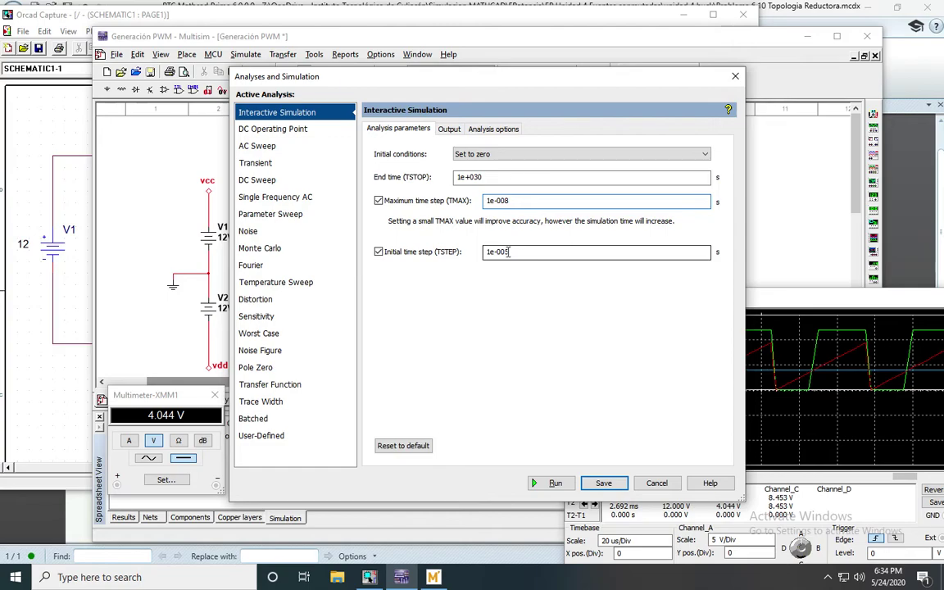
pyautogui.moveTo(506, 254); pyautogui.dragTo(531, 252)
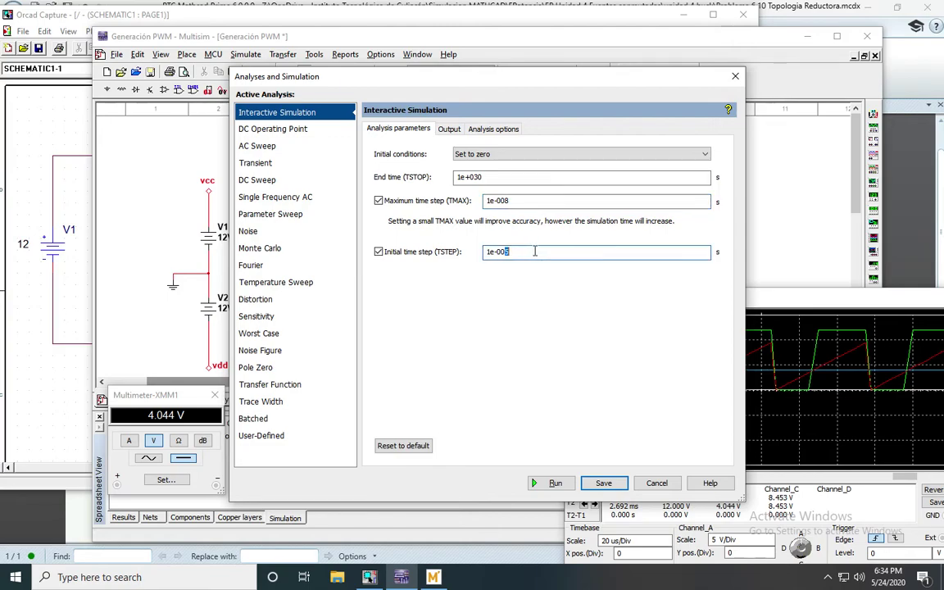
pyautogui.write('9')
pyautogui.moveTo(506, 201); pyautogui.dragTo(526, 200)
pyautogui.write('9')
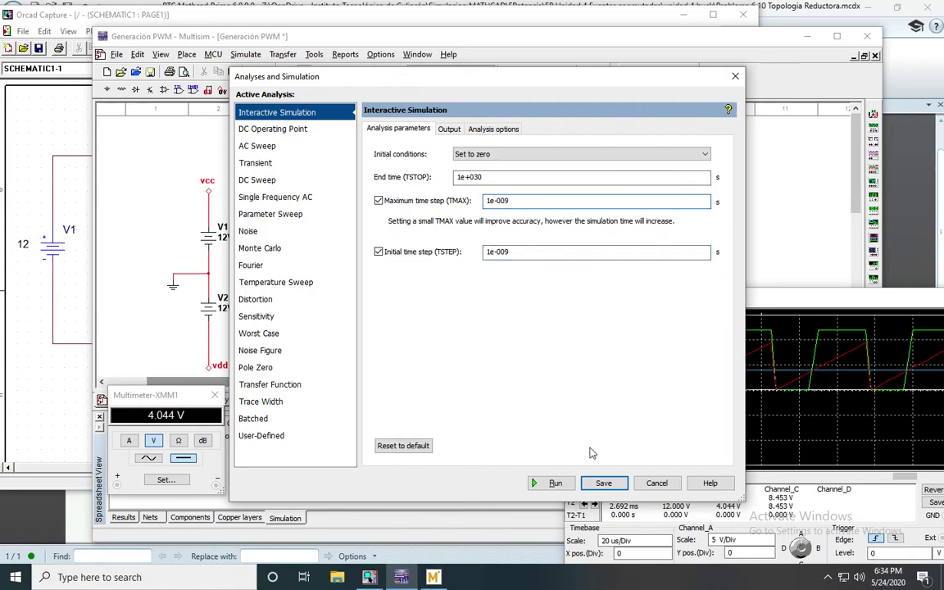
pyautogui.click(604, 482)
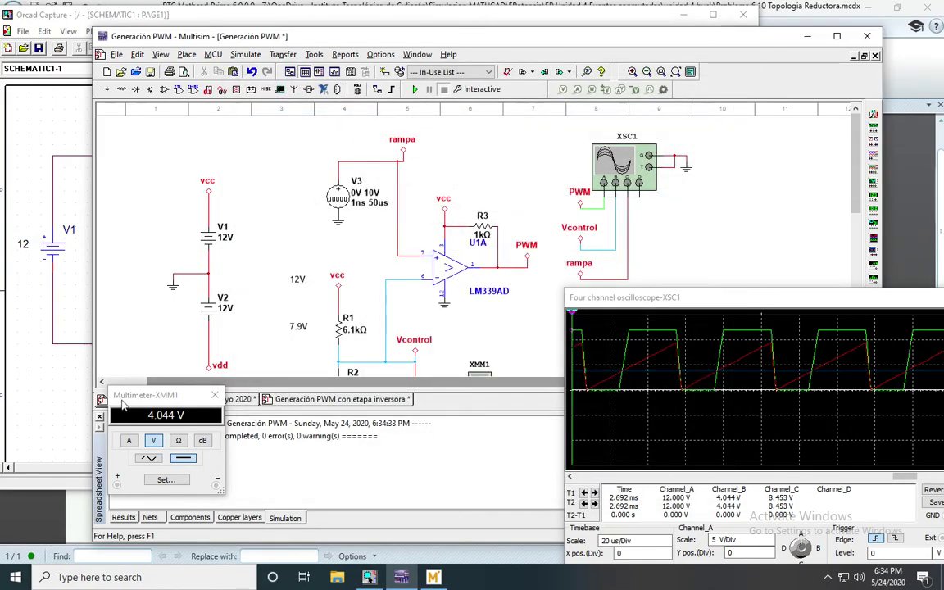
# Step: Run the simulation with the 1e-009 time steps, hide the spreadsheet view, and stop the run
pyautogui.click(92, 381)
pyautogui.click(415, 89)
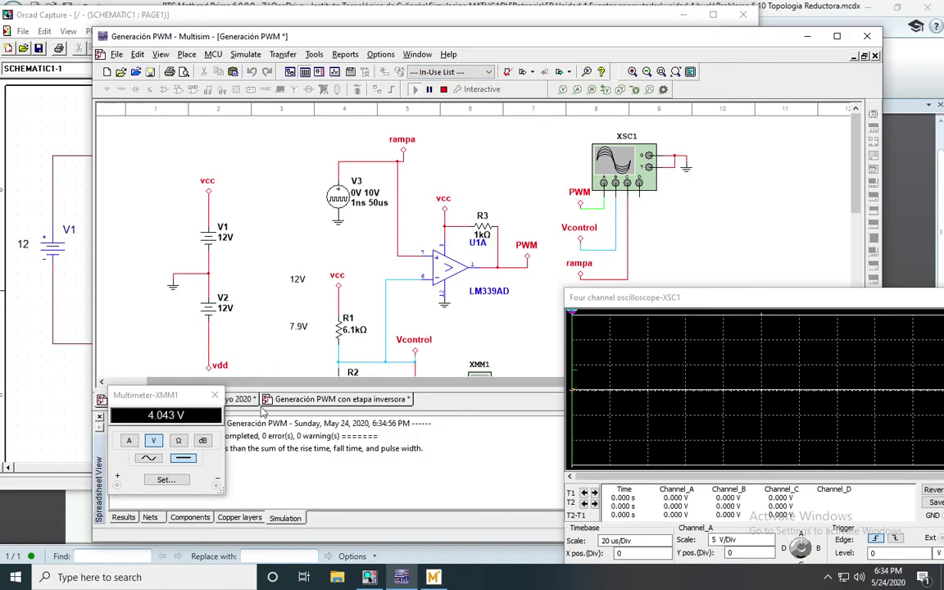
pyautogui.click(92, 381)
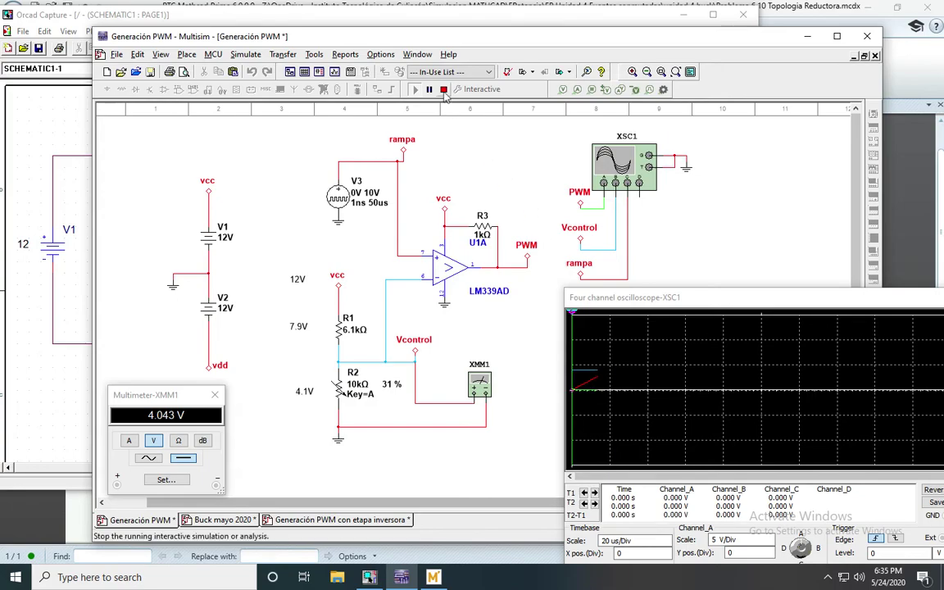
# Step: Set both TMAX and TSTEP to 1e-008, save the analysis settings, and run the simulation
pyautogui.click(246, 54)
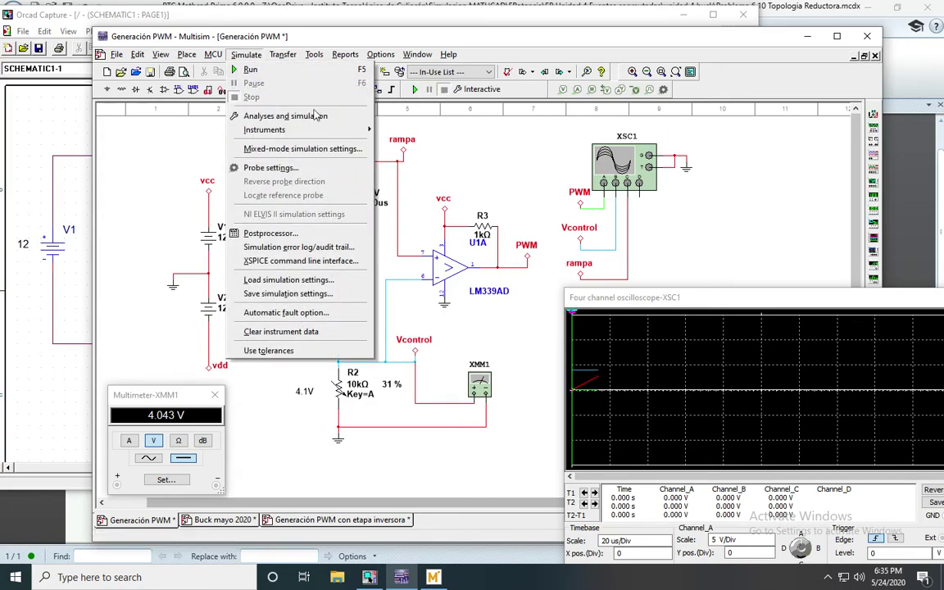
pyautogui.click(279, 115)
pyautogui.moveTo(505, 201); pyautogui.dragTo(518, 202)
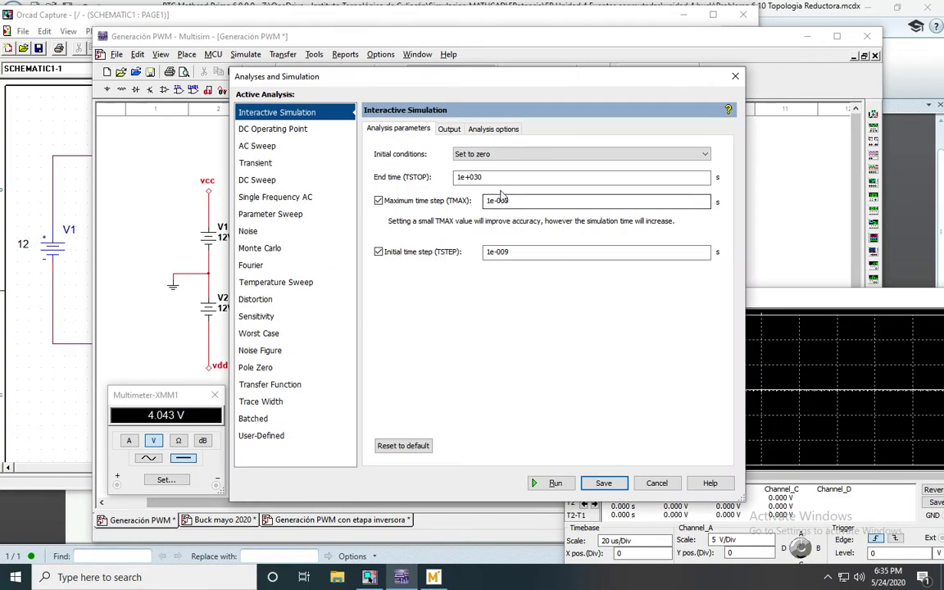
pyautogui.click(529, 255)
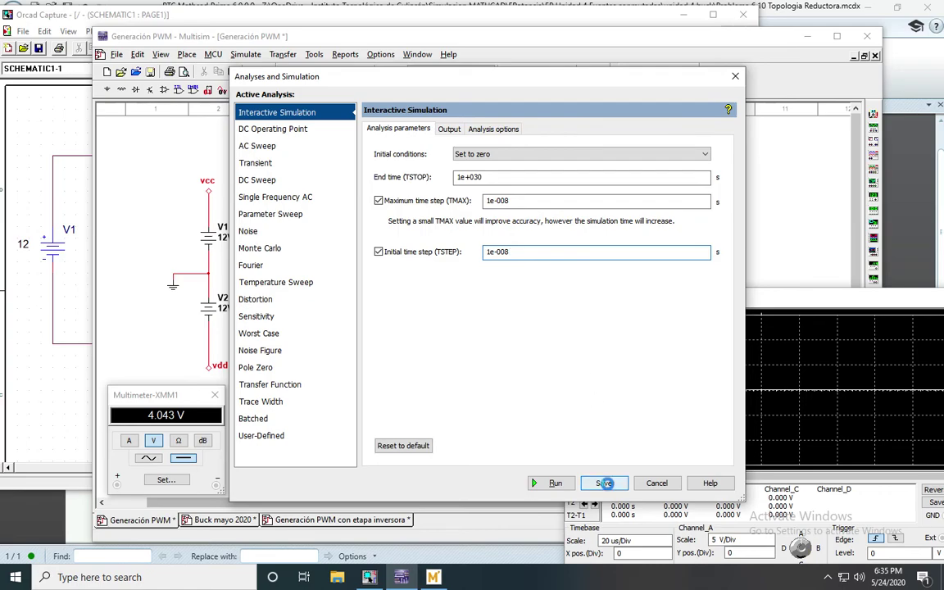
pyautogui.click(603, 482)
pyautogui.click(417, 90)
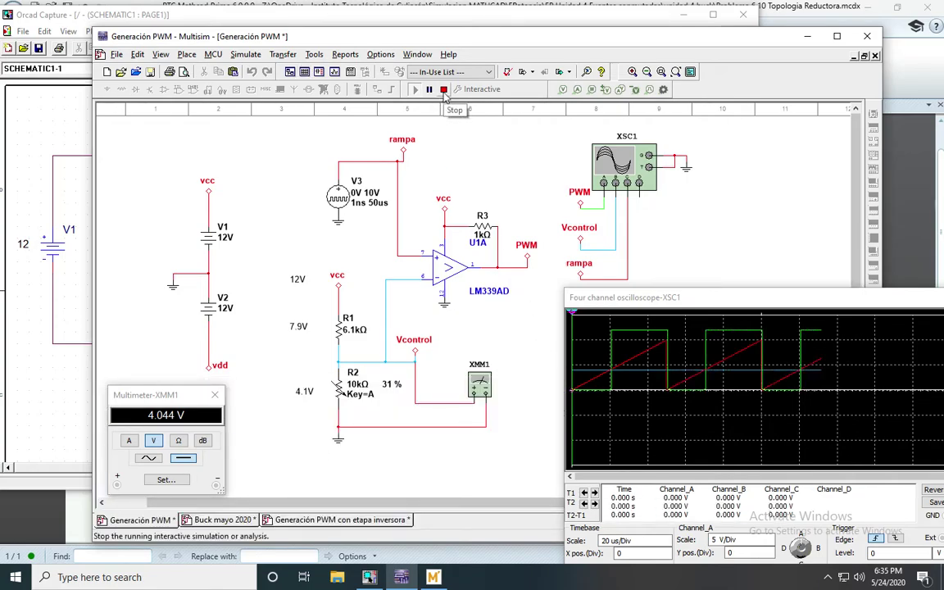
# Step: Stop the running simulation of the Generación PWM circuit
pyautogui.click(443, 90)
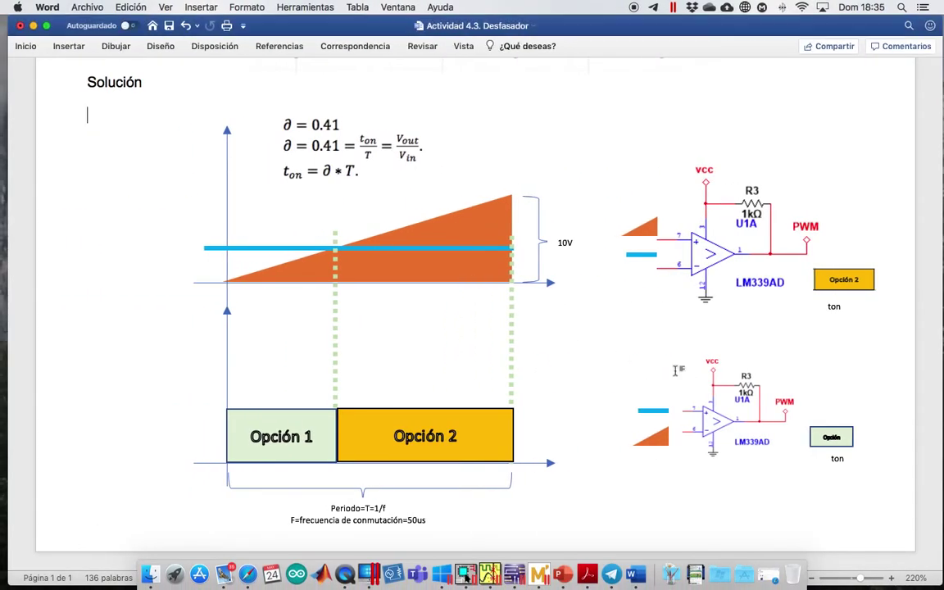
# Step: In the Word solution document, move the Opción 1 block out of the timing diagram and back, and move the Opción 2 block aside
pyautogui.click(403, 456)
pyautogui.click(331, 420)
pyautogui.moveTo(330, 420); pyautogui.dragTo(144, 467)
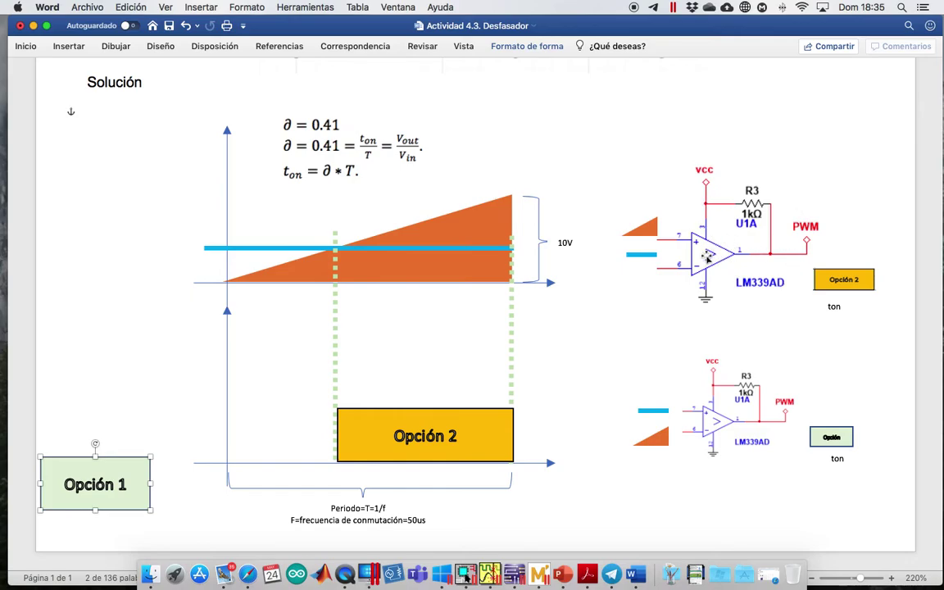
pyautogui.moveTo(131, 455); pyautogui.dragTo(314, 413)
pyautogui.moveTo(374, 413); pyautogui.dragTo(625, 498)
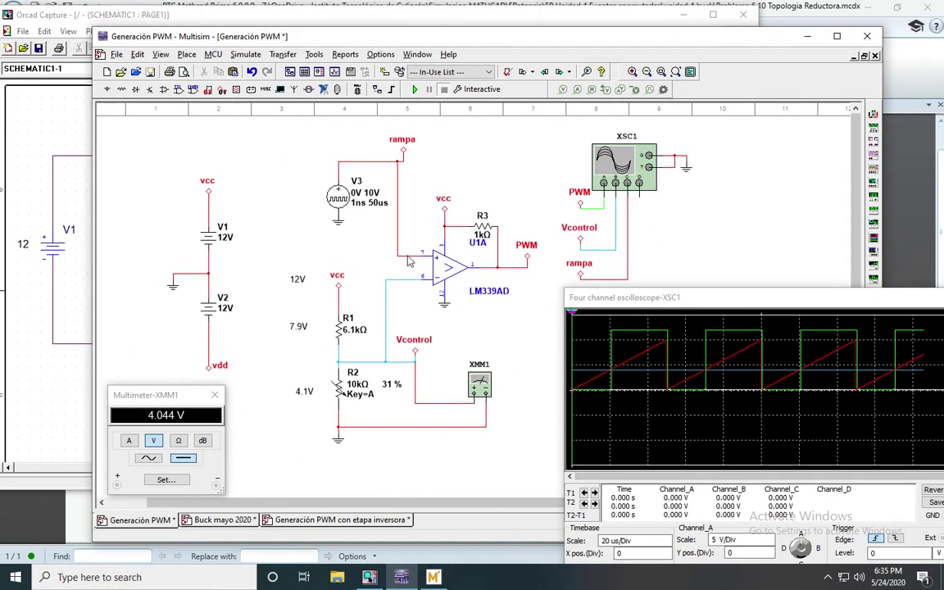
# Step: In the Multisim Generación PWM circuit, delete the rampa and Vcontrol wires from the LM339AD comparator's two inputs
pyautogui.press('Delete')
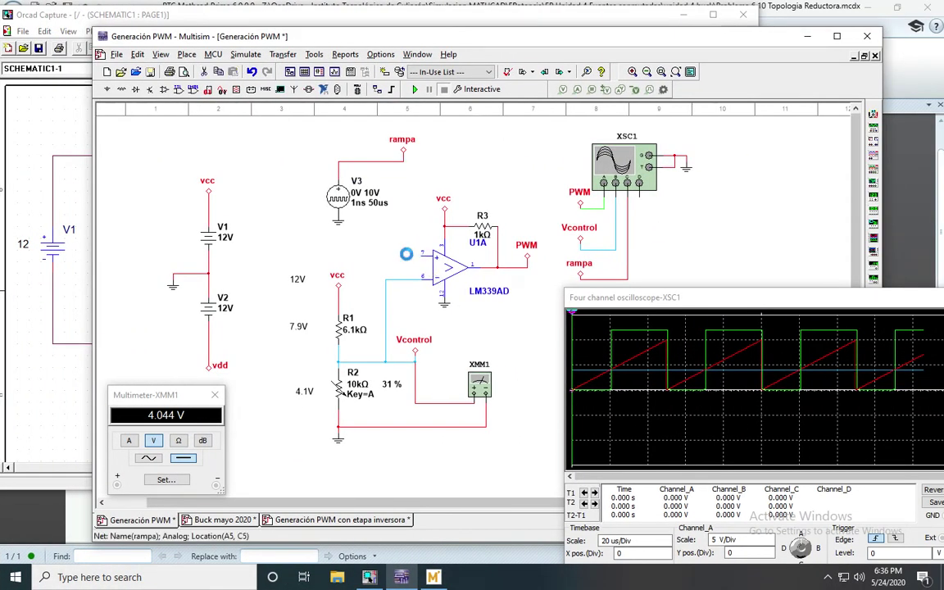
pyautogui.click(405, 279)
pyautogui.press('Delete')
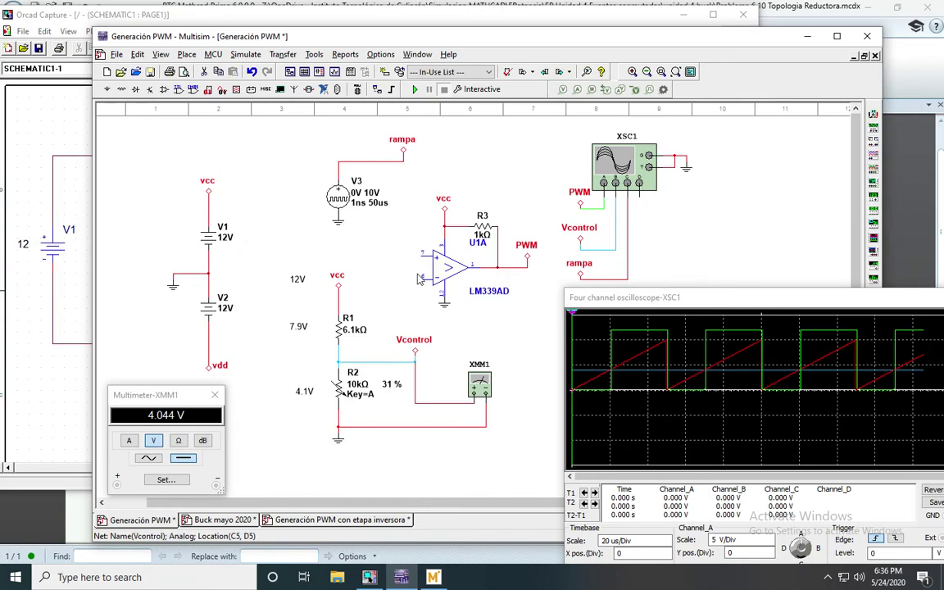
# Step: Wire the rampa net to the comparator's inverting input (pin 6) and the Vcontrol net to its non-inverting input (pin 7)
pyautogui.click(420, 279)
pyautogui.click(397, 163)
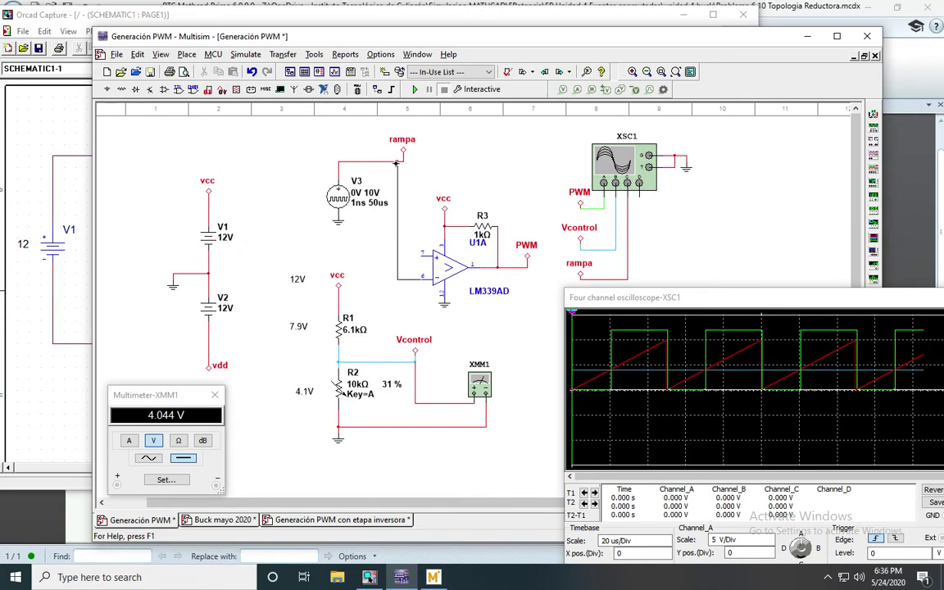
pyautogui.moveTo(396, 163); pyautogui.dragTo(391, 165)
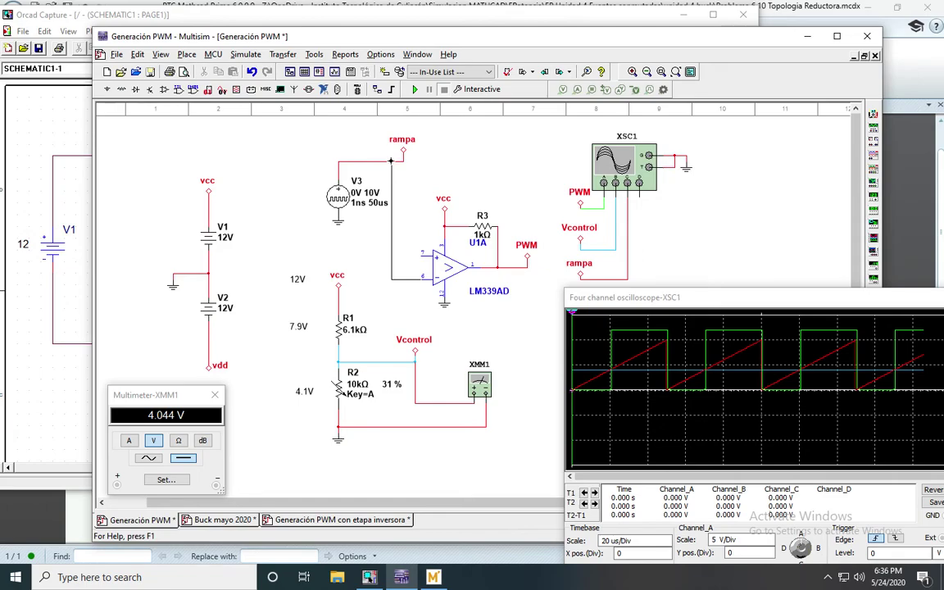
pyautogui.click(420, 255)
pyautogui.click(379, 360)
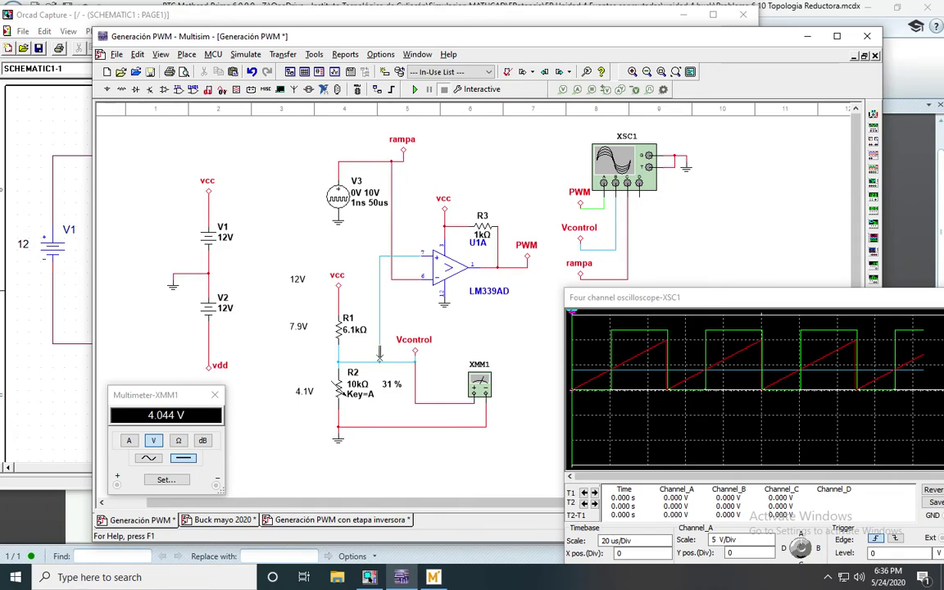
# Step: Run the simulation with the swapped comparator inputs, hide the spreadsheet view, and stop the run
pyautogui.click(414, 91)
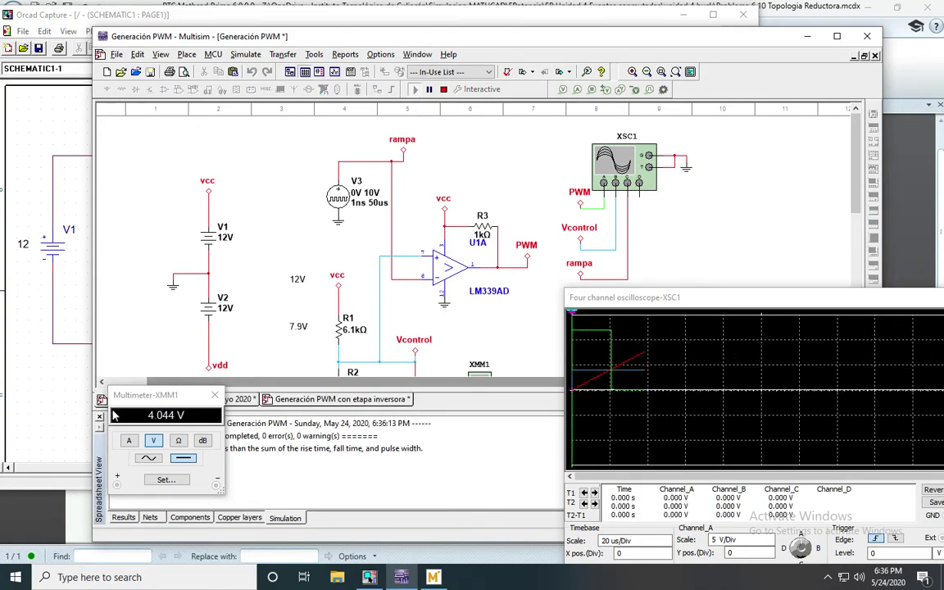
pyautogui.click(100, 417)
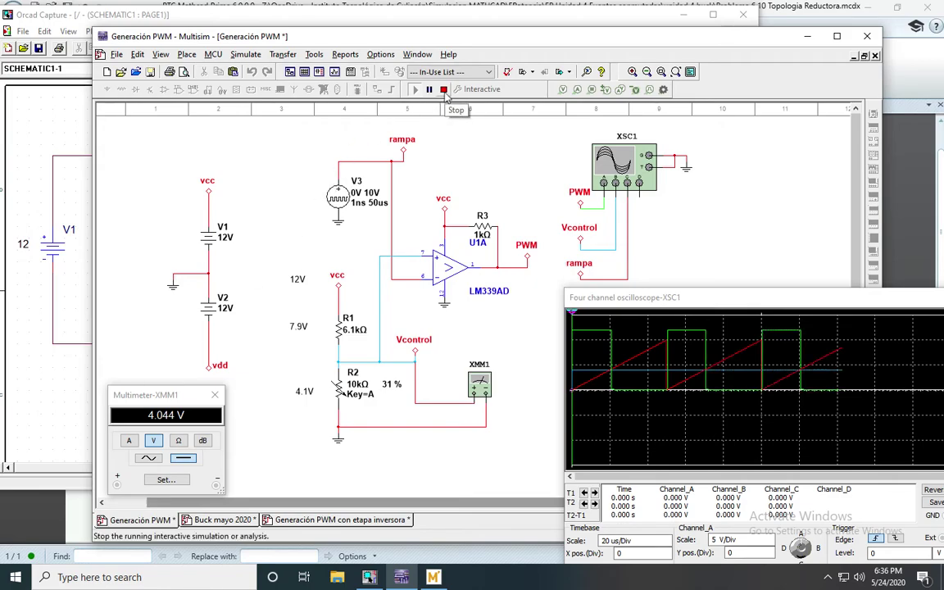
pyautogui.click(443, 90)
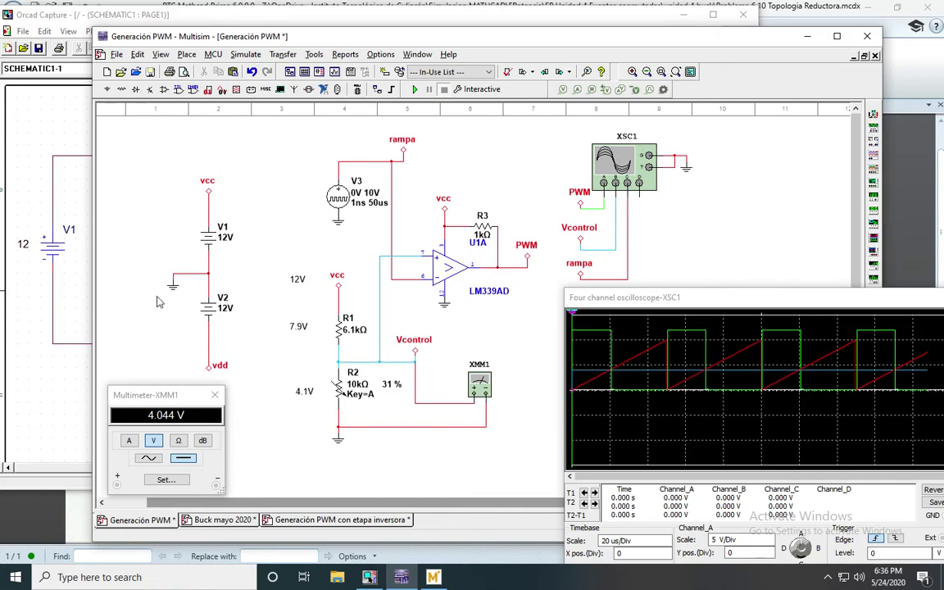
# Step: Examine transistors Q2 (2N7000) and Q1 (IRF620) in the Buck mayo 2020 design and return to Generación PWM
pyautogui.click(220, 519)
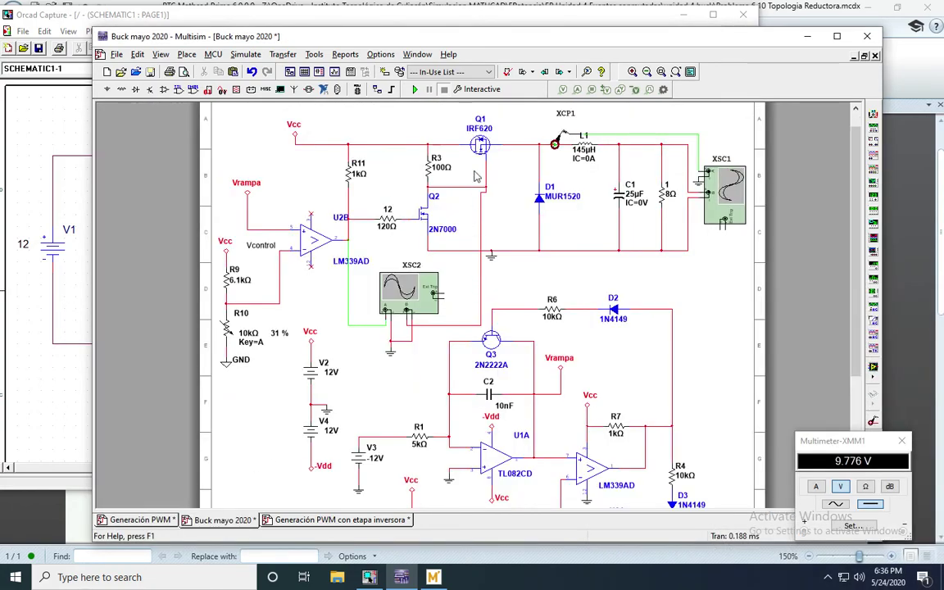
pyautogui.click(441, 230)
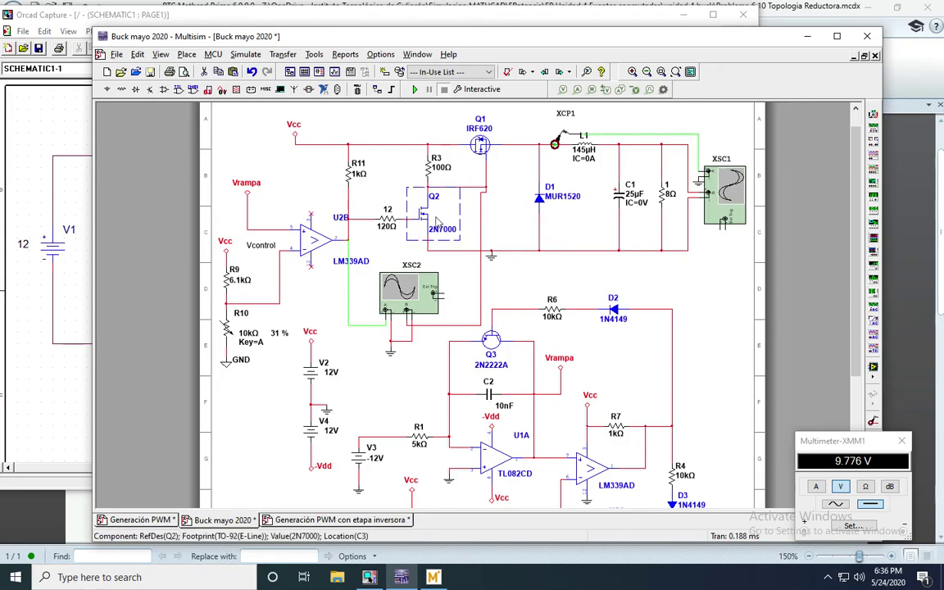
pyautogui.click(484, 147)
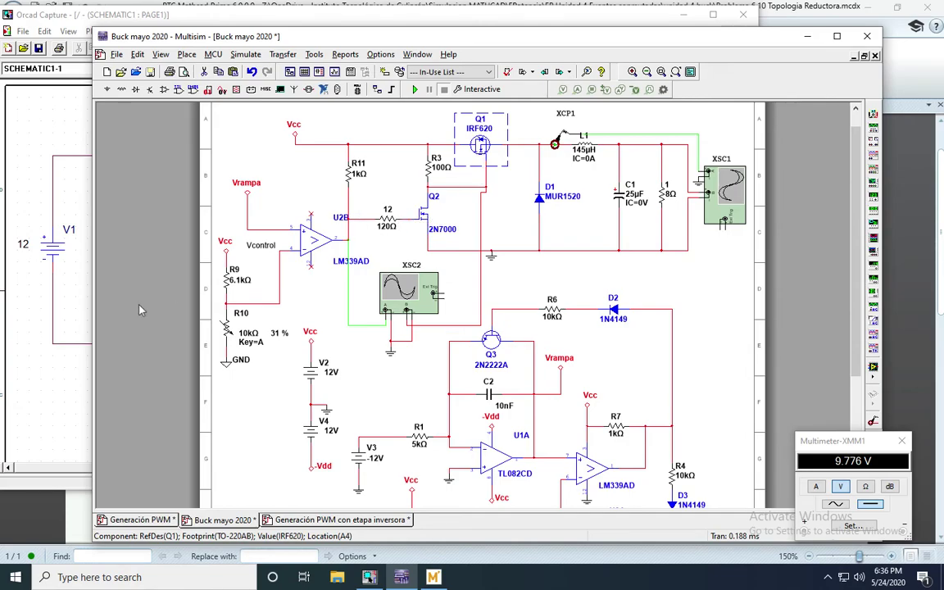
pyautogui.click(127, 521)
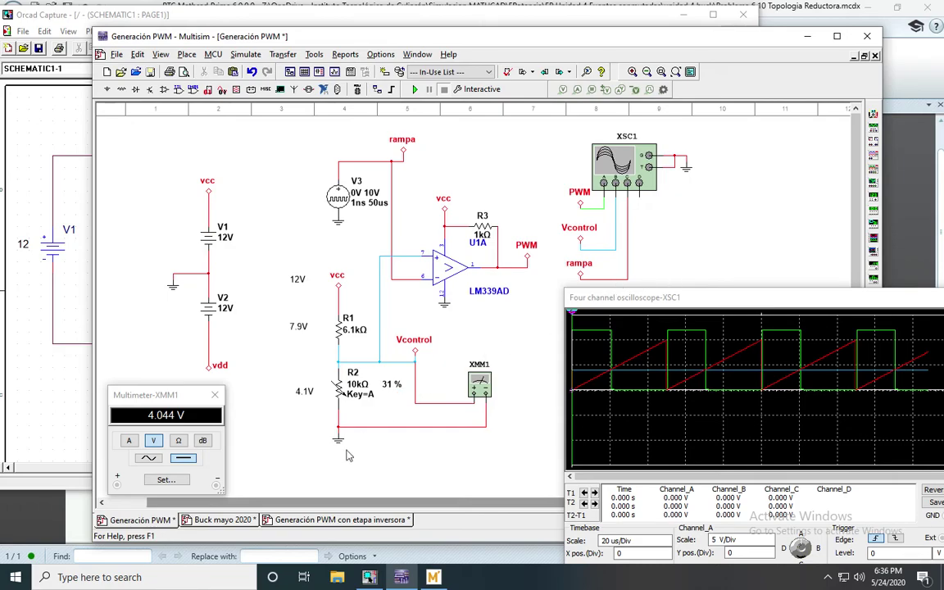
# Step: Run the Generación PWM con etapa inversora simulation, hide the spreadsheet view, and reposition the multimeter window beside the schematic
pyautogui.click(340, 519)
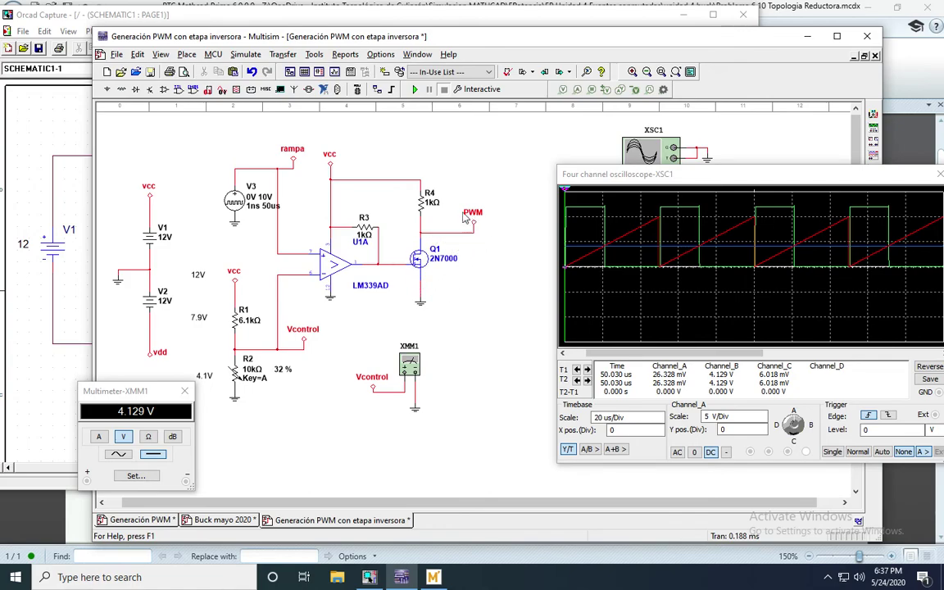
pyautogui.click(415, 89)
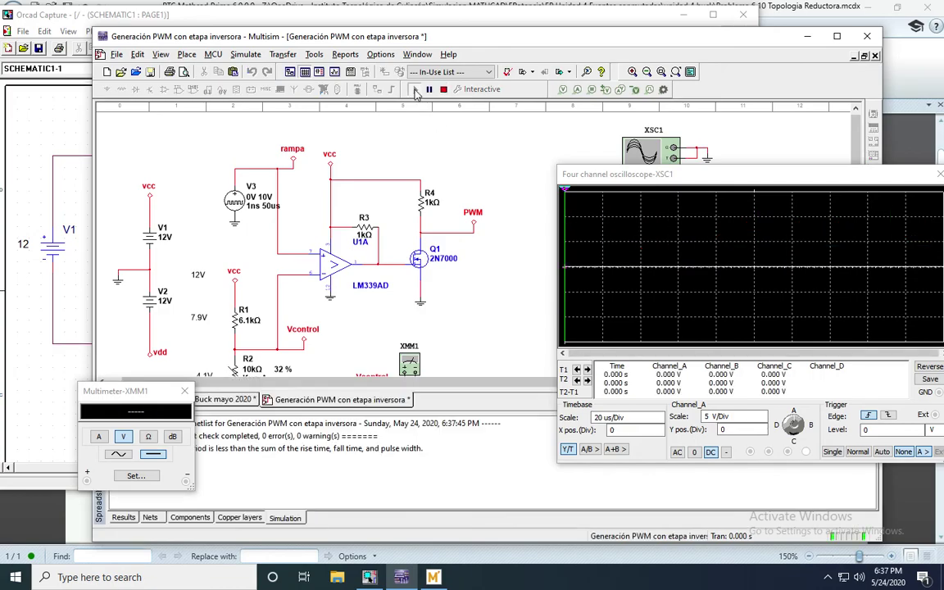
pyautogui.click(145, 385)
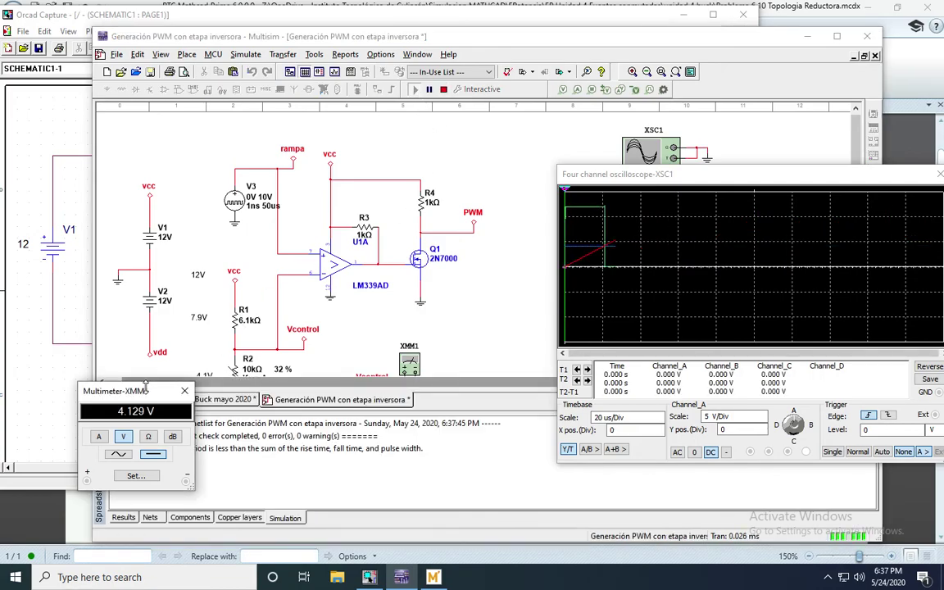
pyautogui.moveTo(162, 399); pyautogui.dragTo(220, 417)
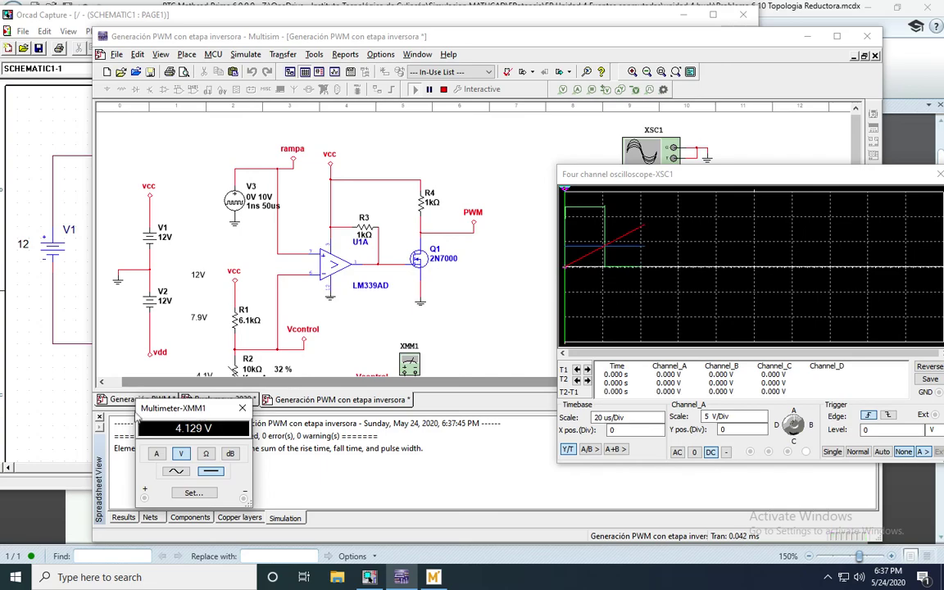
pyautogui.click(99, 419)
pyautogui.moveTo(176, 408); pyautogui.dragTo(148, 400)
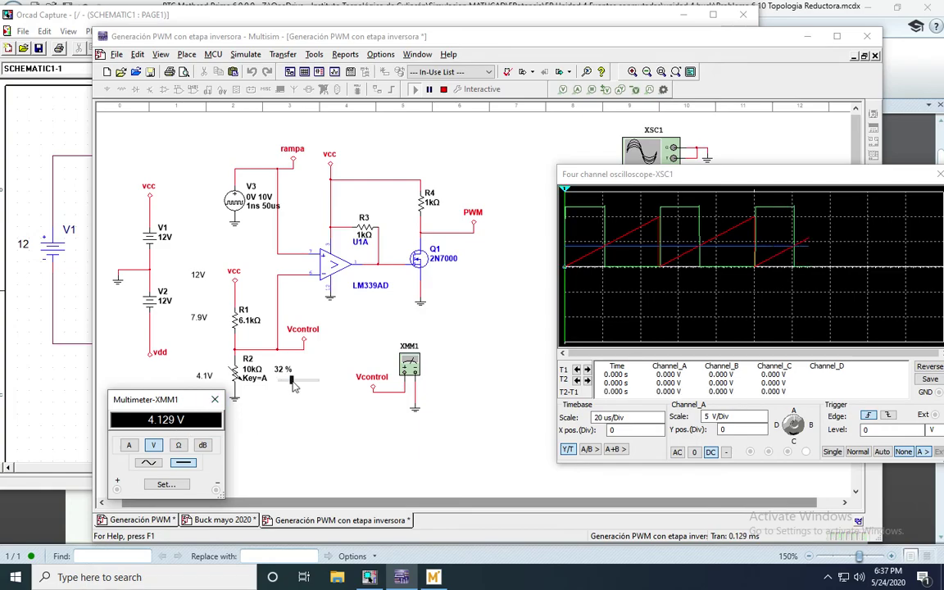
# Step: Set potentiometer R2 to 31 %, return it to 32 %, and stop the simulation
pyautogui.click(293, 387)
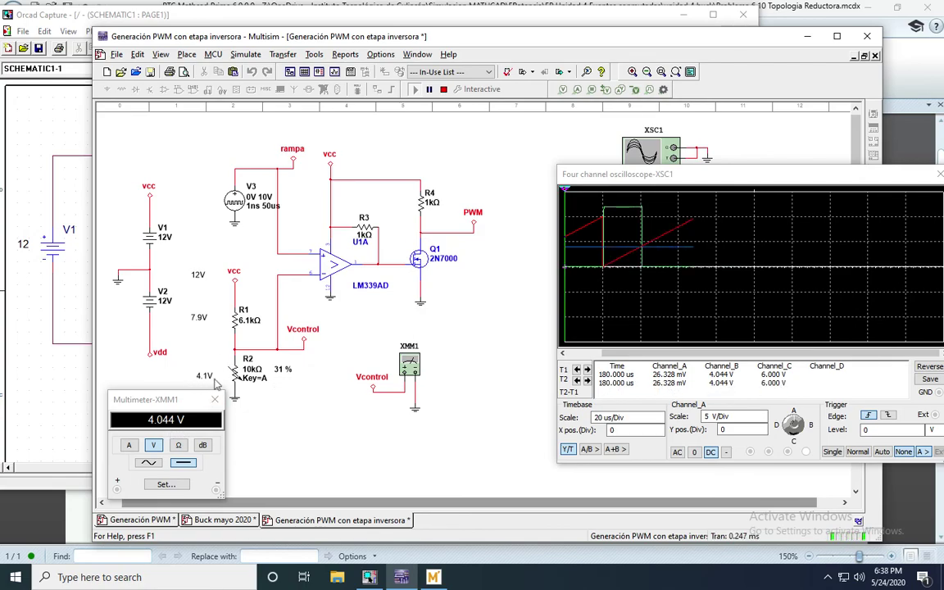
pyautogui.hscroll(1, 215, 381)
pyautogui.click(287, 387)
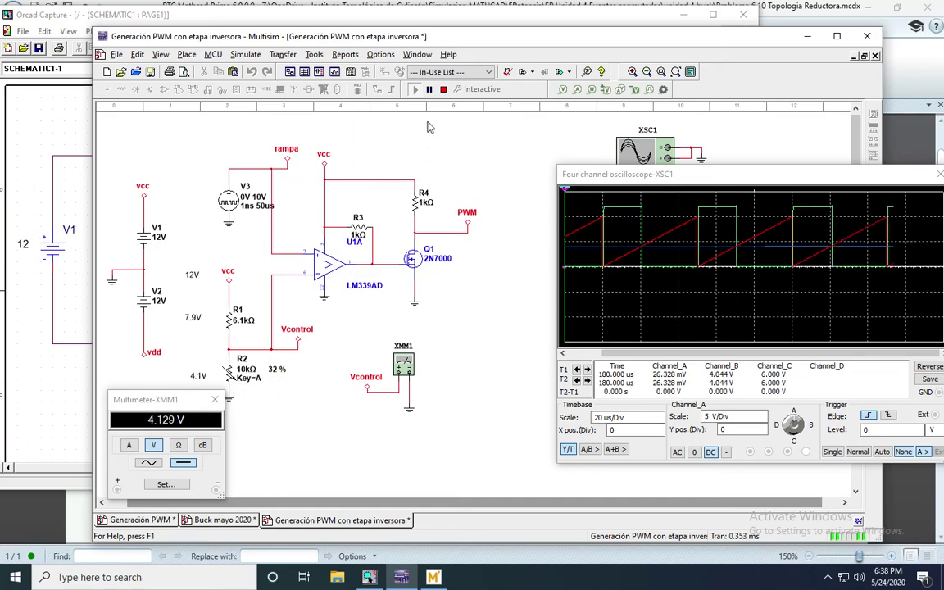
pyautogui.click(443, 90)
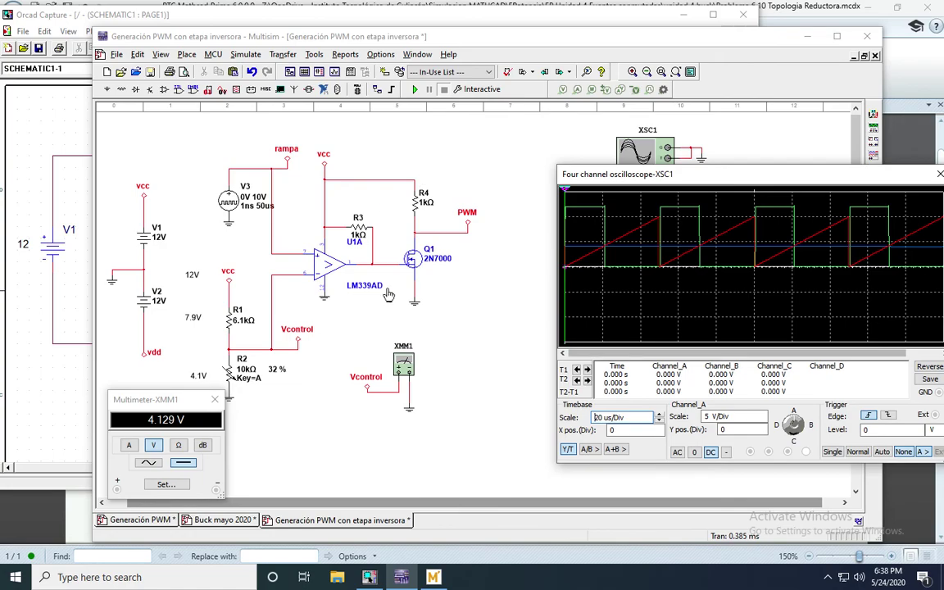
# Step: Examine the Q2 (2N7000) stage in Buck mayo 2020, compare it with the etapa inversora design, and return to Generación PWM
pyautogui.click(208, 520)
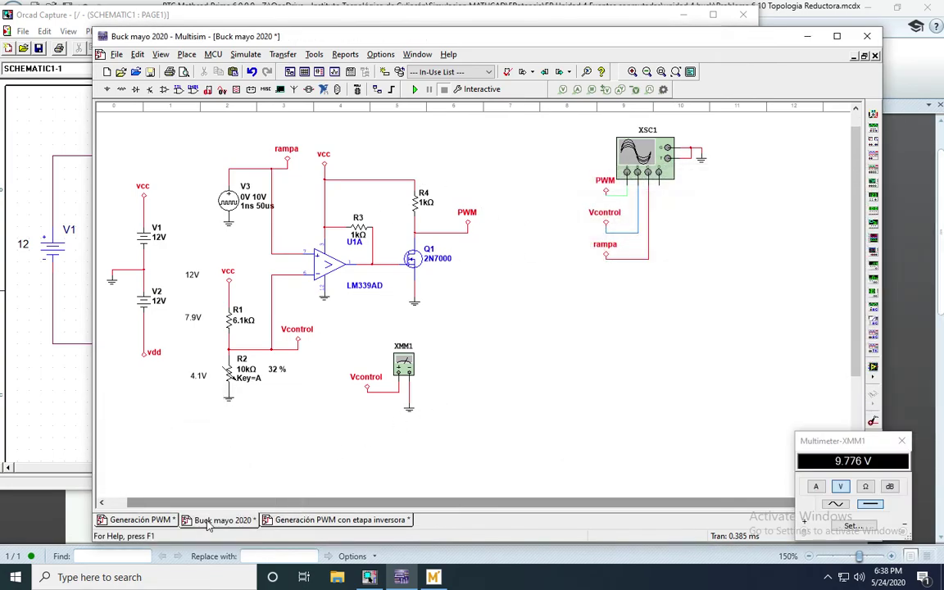
pyautogui.click(424, 214)
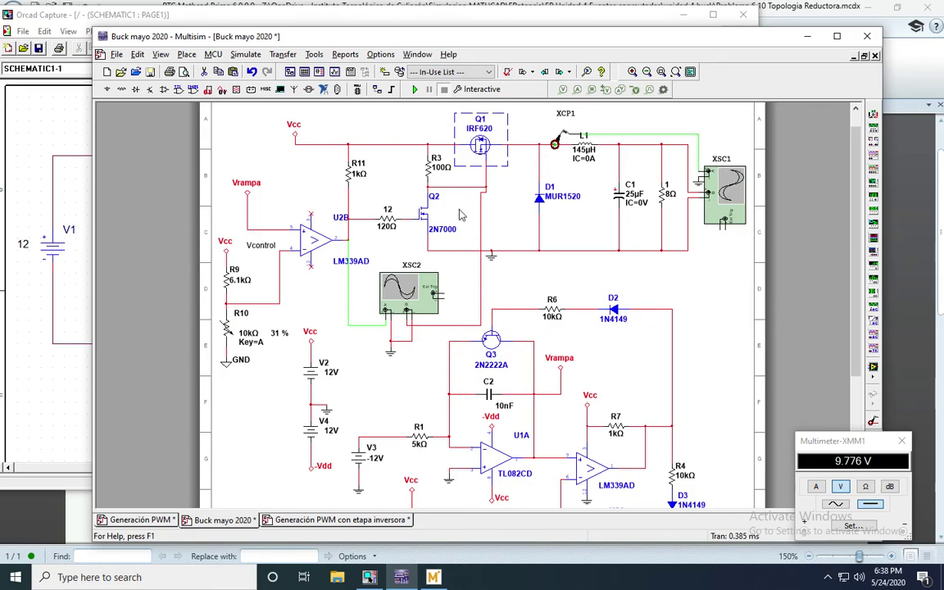
pyautogui.moveTo(251, 332)
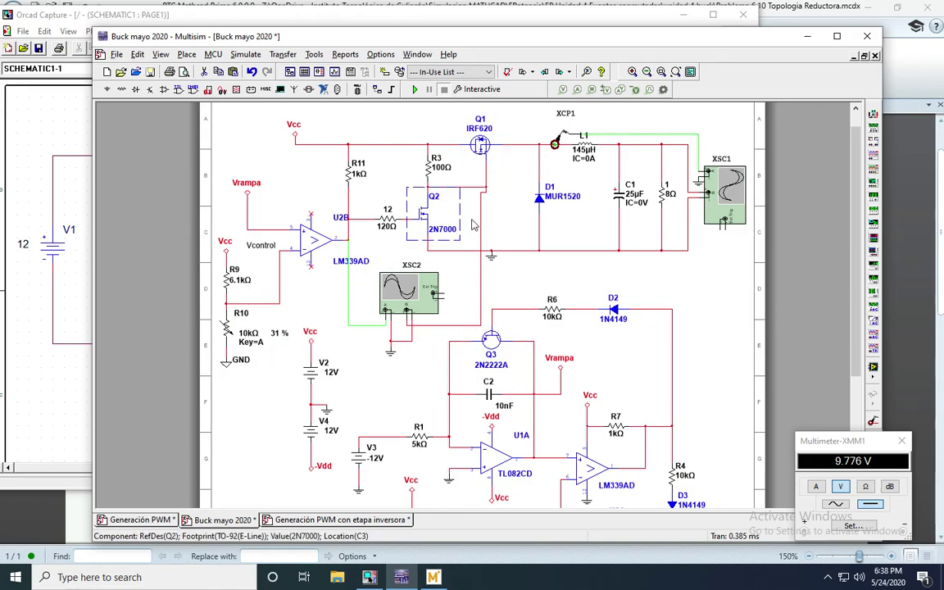
pyautogui.click(492, 205)
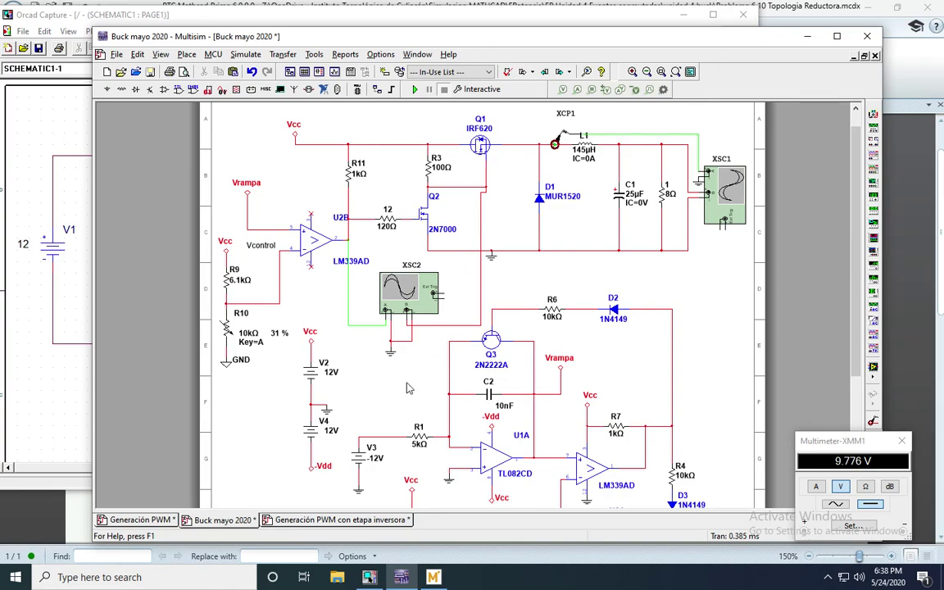
pyautogui.click(286, 519)
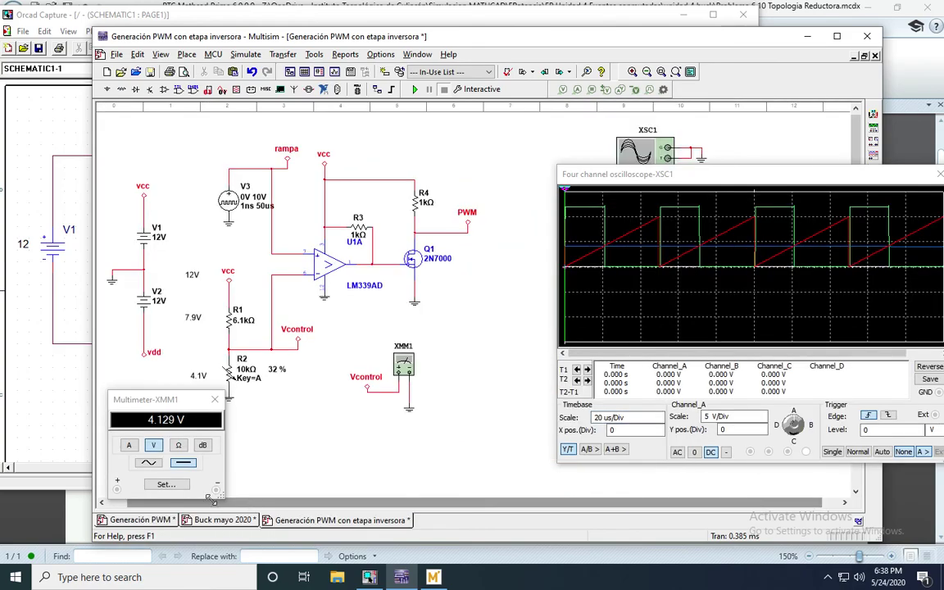
pyautogui.click(137, 521)
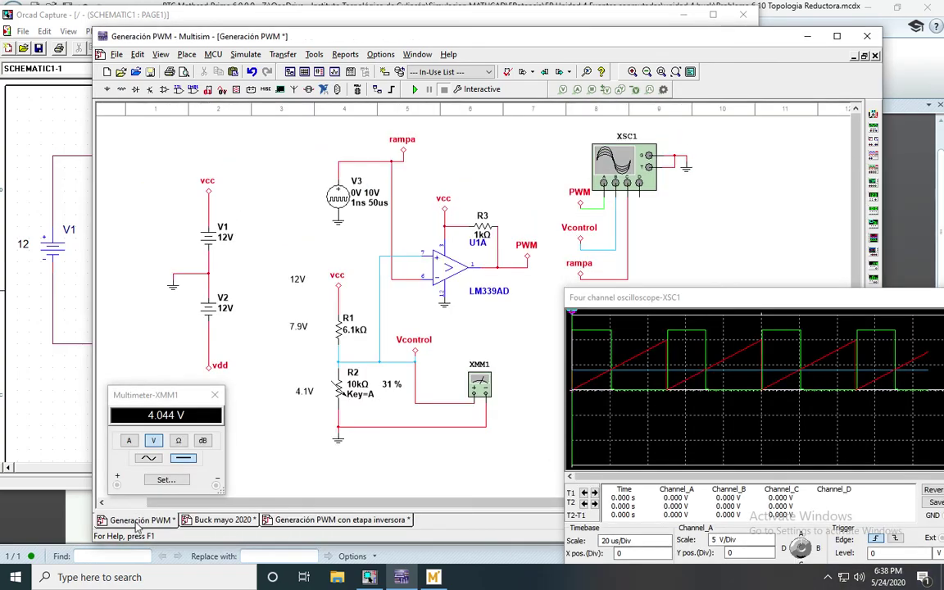